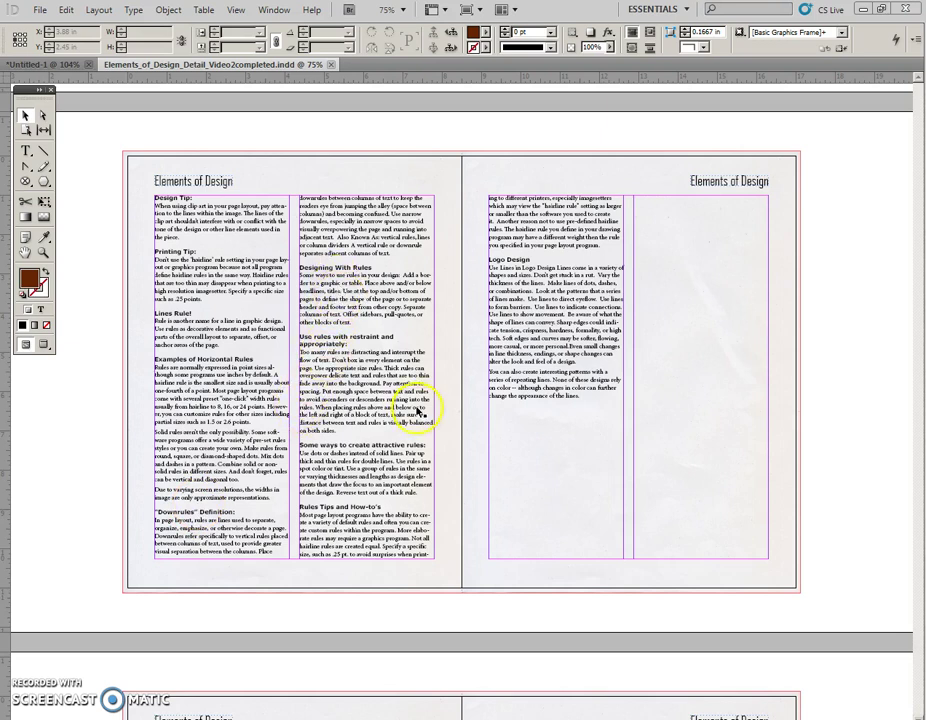
Step: Zoom in on the 'Six types of lines' paragraph
scroll(790, 370, "down", 4)
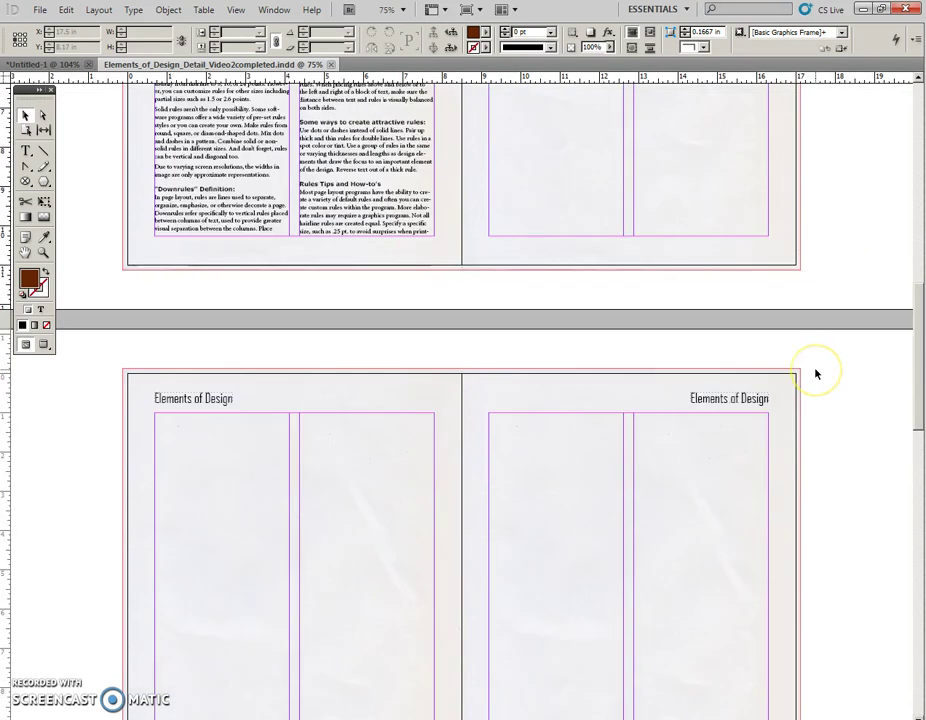
scroll(815, 374, "up", 2)
scroll(815, 374, "down", 2)
scroll(815, 372, "up", 3)
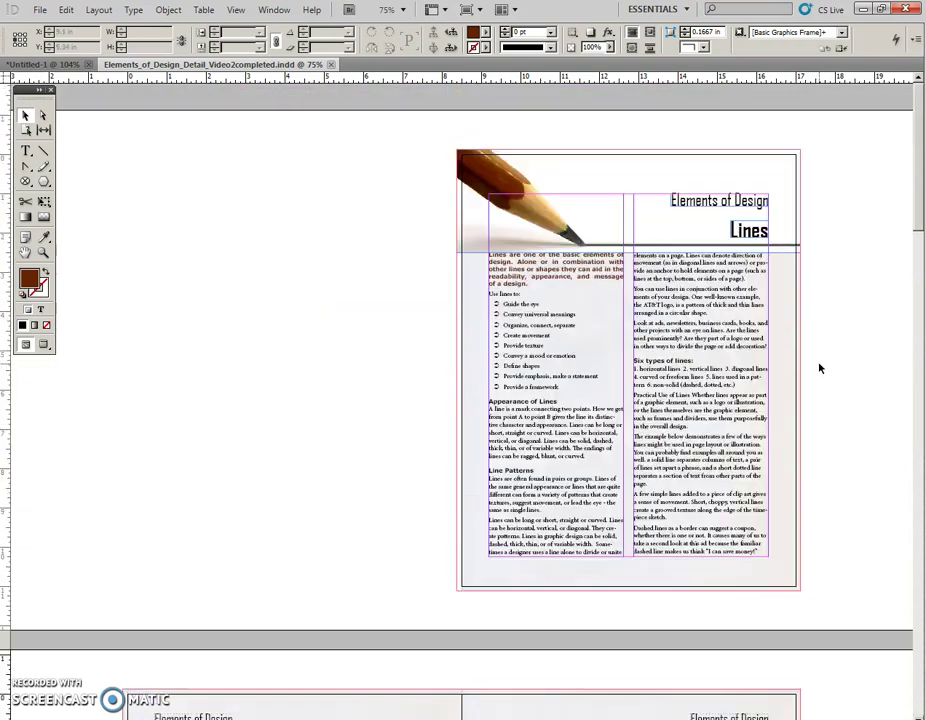
scroll(819, 368, "down", 2)
scroll(819, 368, "down", 3)
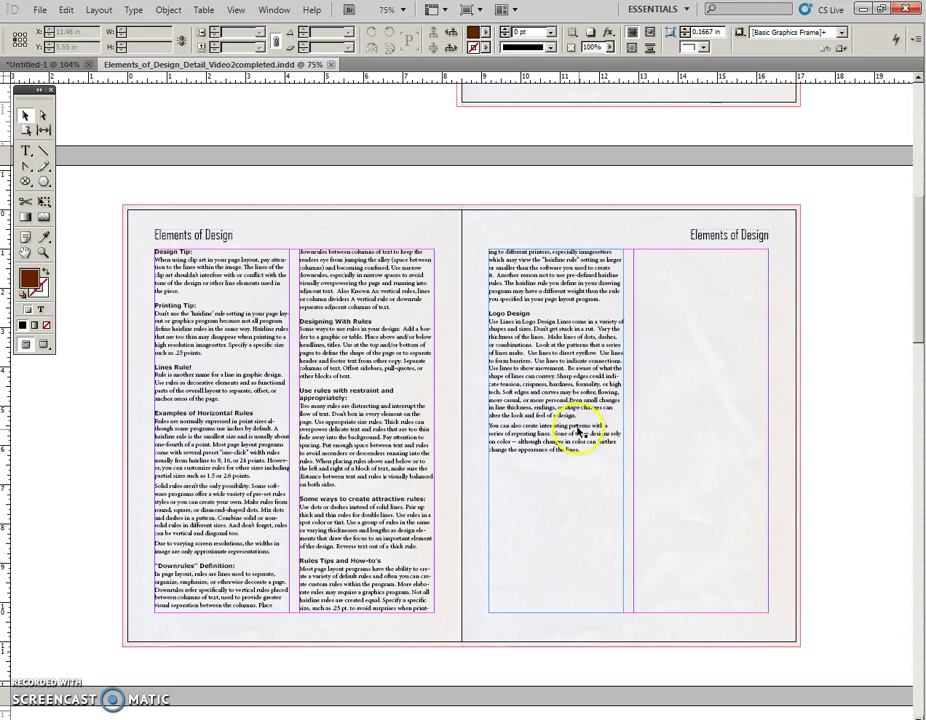
scroll(573, 430, "up", 3)
scroll(573, 430, "up", 4)
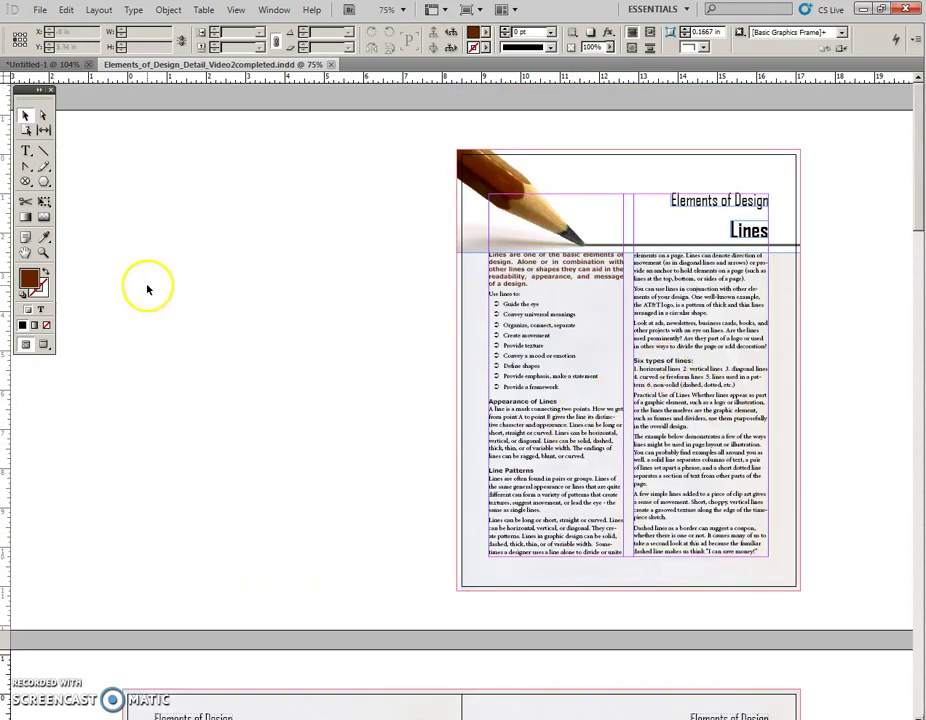
left_click(45, 253)
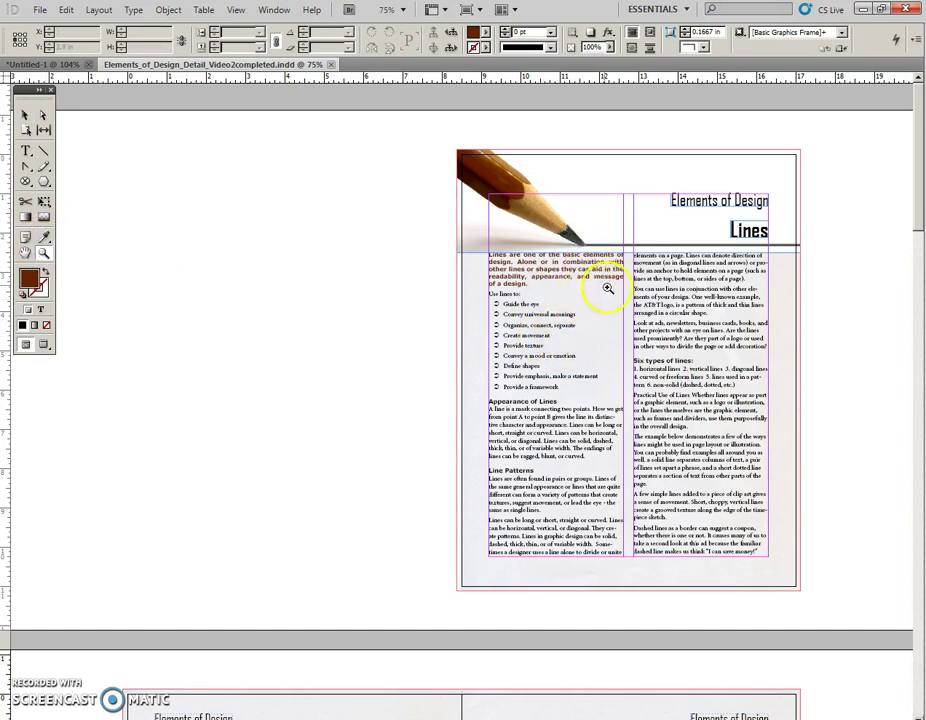
left_click_drag(593, 320, 812, 472)
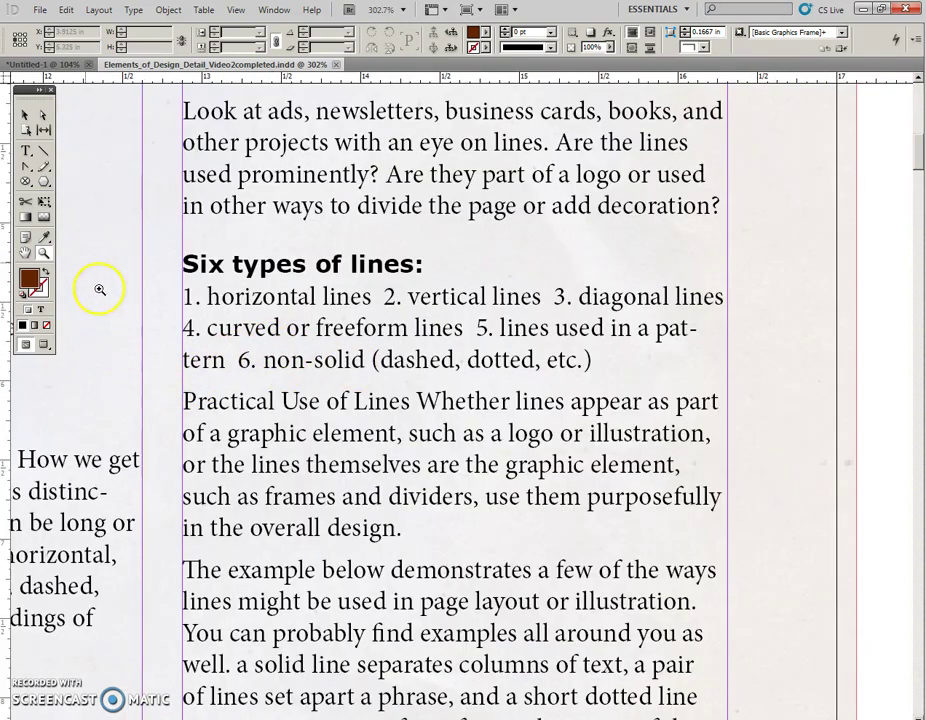
left_click(24, 116)
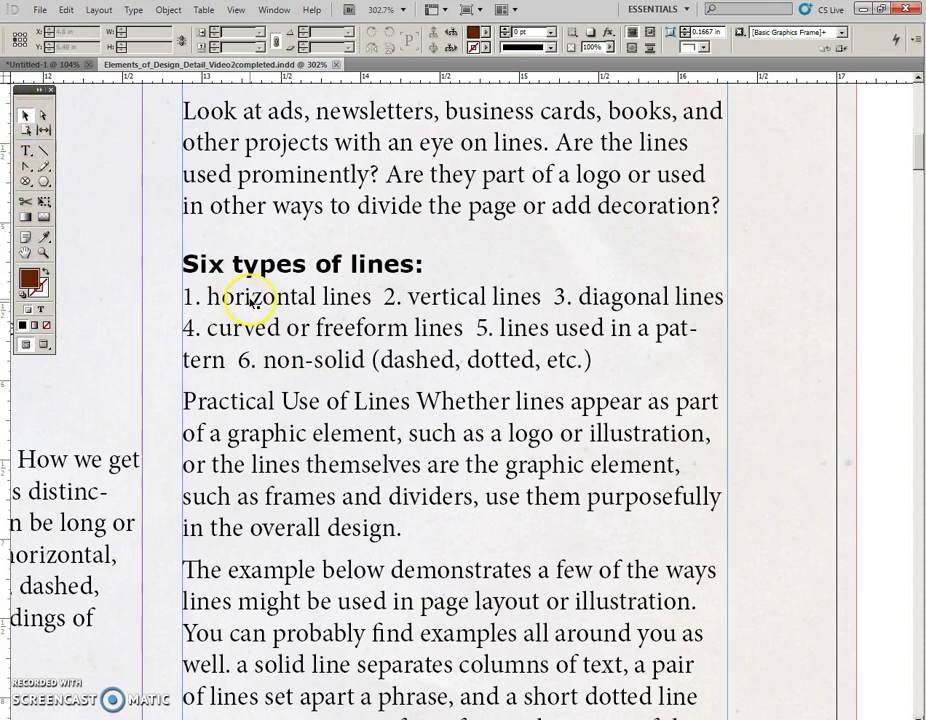
Step: Break the run-on list into six paragraphs, starting new lines at items 2 through 6
double_click(263, 297)
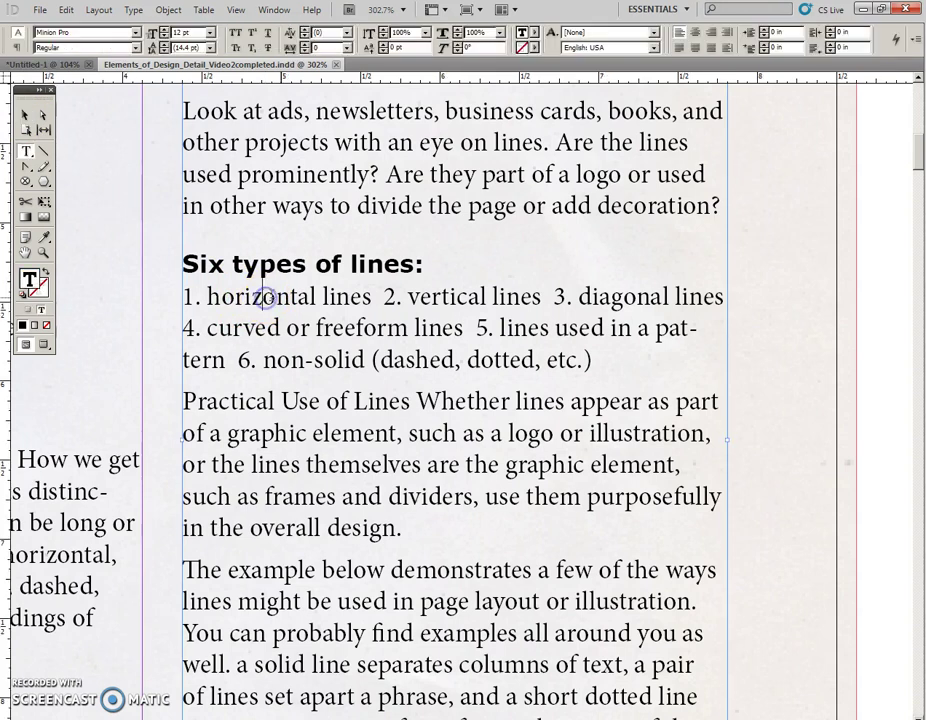
left_click(382, 297)
key("Return")
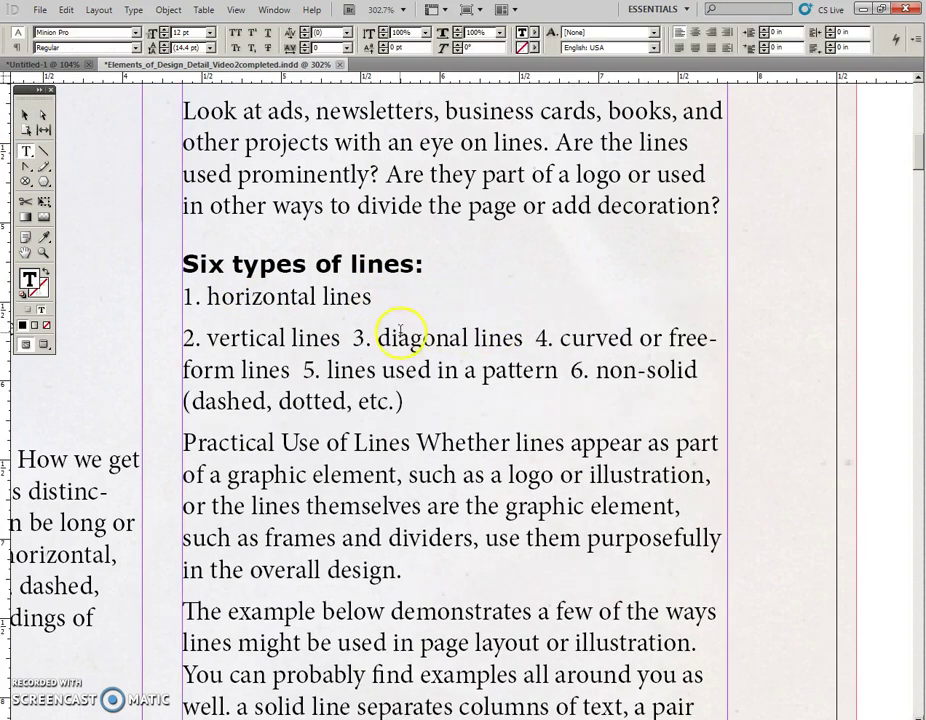
left_click(353, 338)
key("Return")
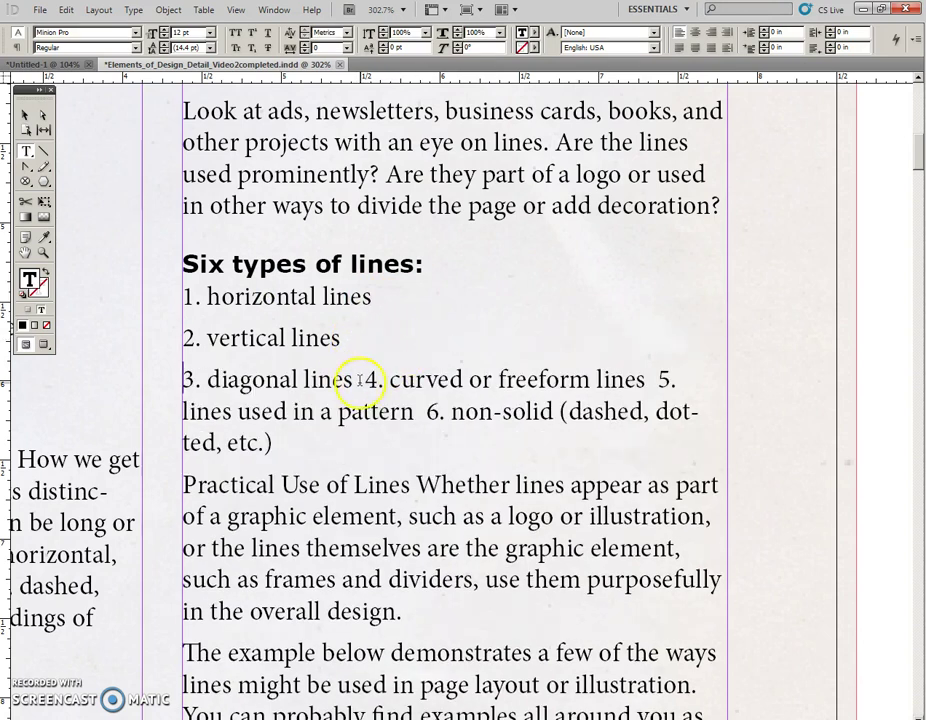
left_click(364, 380)
key("Return")
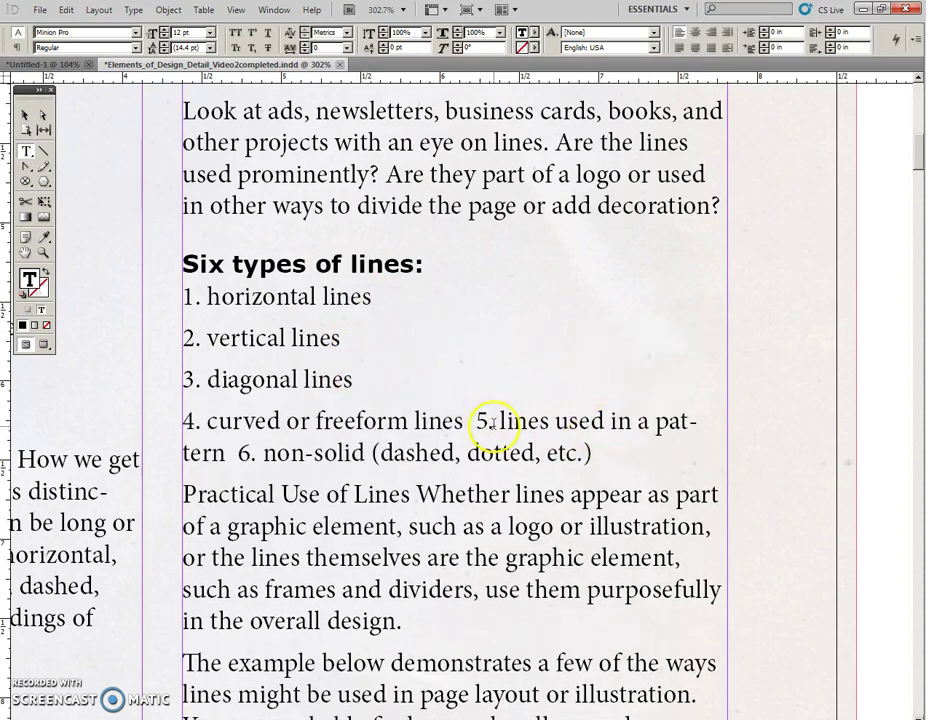
left_click(476, 421)
key("Return")
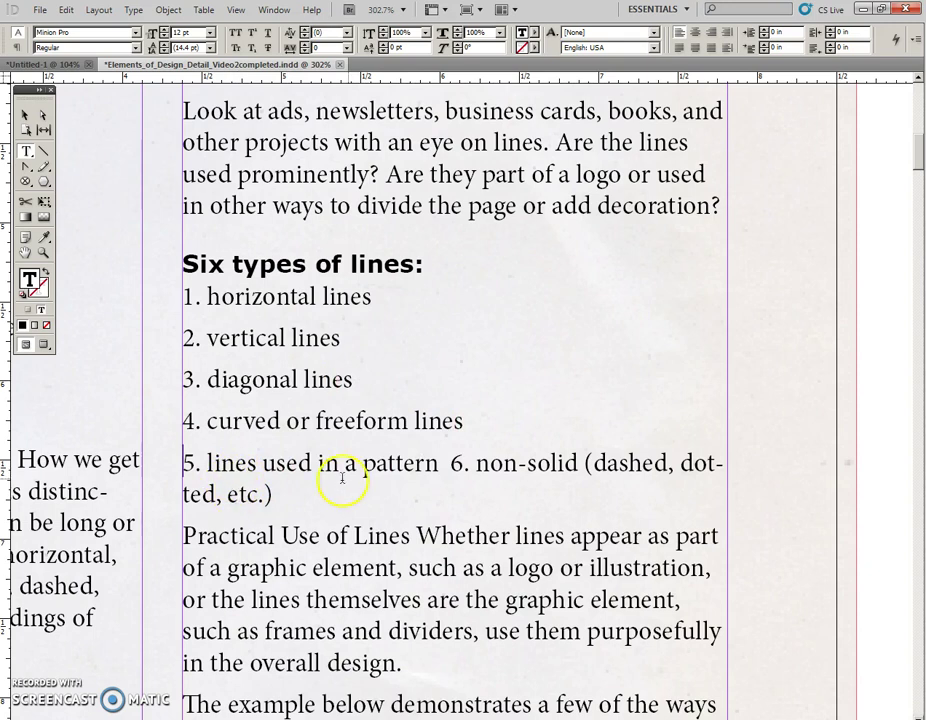
left_click(452, 463)
key("Return")
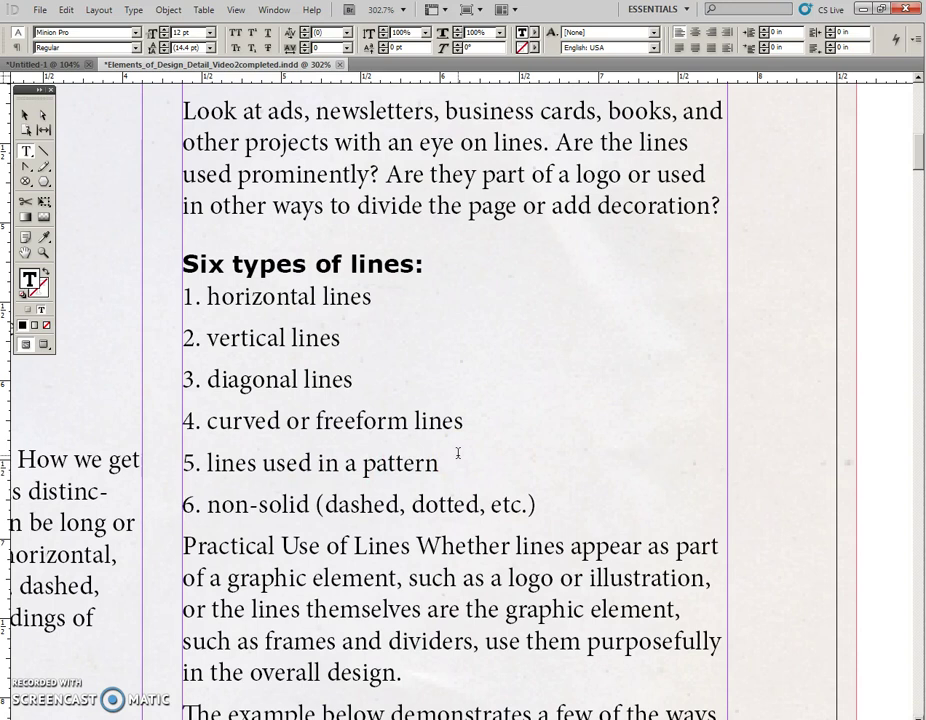
Step: Delete the typed numbers before horizontal, vertical, diagonal, curved, pattern and non-solid lines
left_click(209, 295)
key("BackSpace")
key("BackSpace")
key("BackSpace")
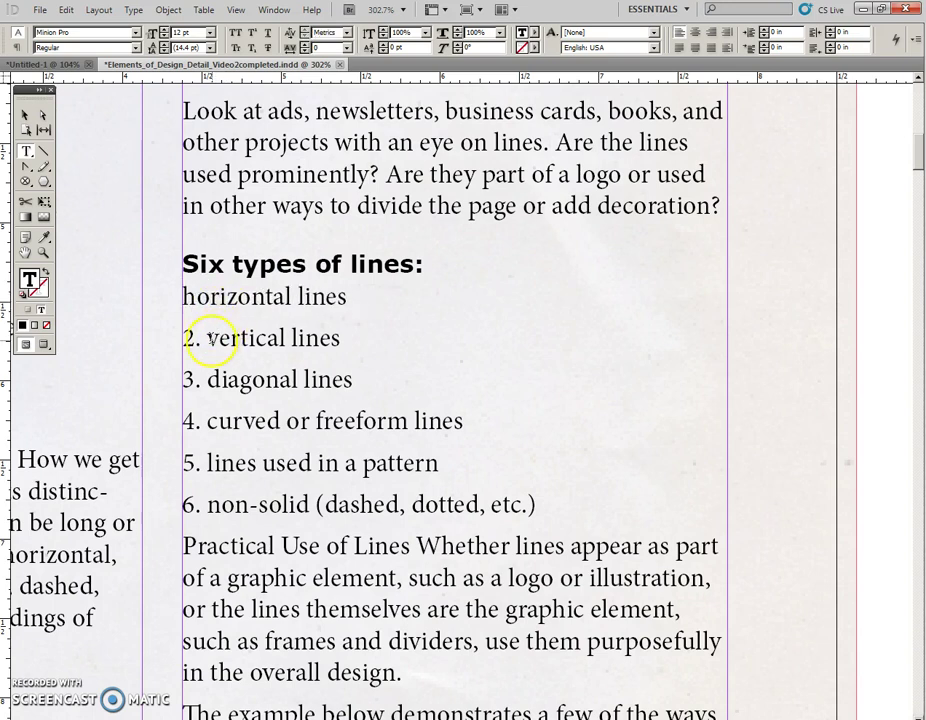
left_click(207, 341)
key("BackSpace")
key("BackSpace")
key("BackSpace")
left_click(207, 383)
key("BackSpace")
key("BackSpace")
key("BackSpace")
left_click(209, 421)
key("BackSpace")
key("BackSpace")
key("BackSpace")
left_click(208, 463)
key("BackSpace")
key("BackSpace")
key("BackSpace")
left_click(207, 505)
key("BackSpace")
key("BackSpace")
key("BackSpace")
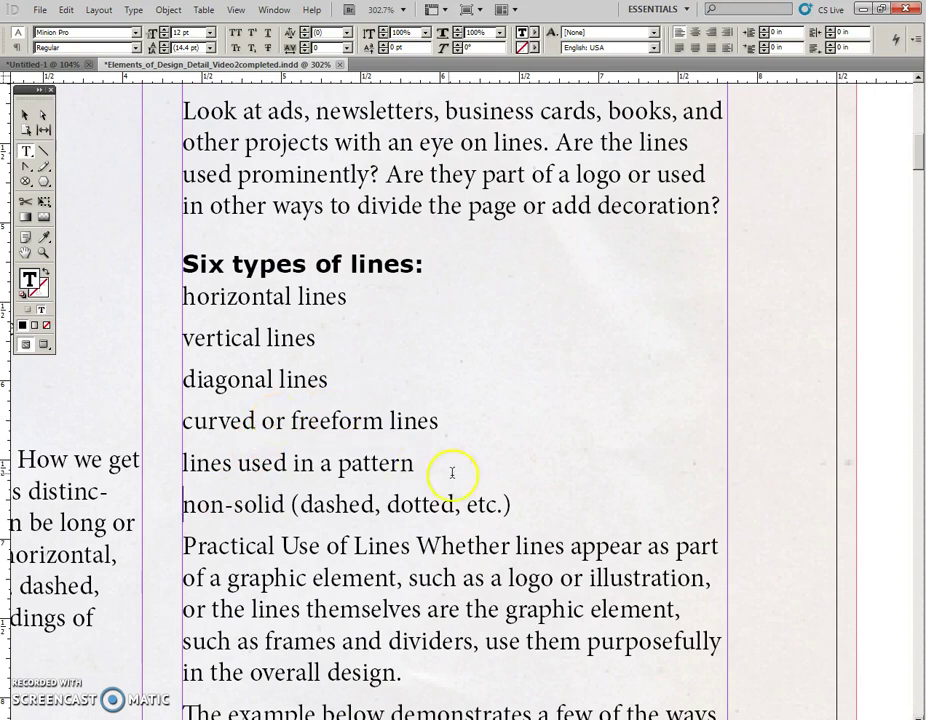
Step: Make the six line-type paragraphs a Numbered List with a 0.4375 in left indent, then zoom out
left_click_drag(513, 504, 184, 297)
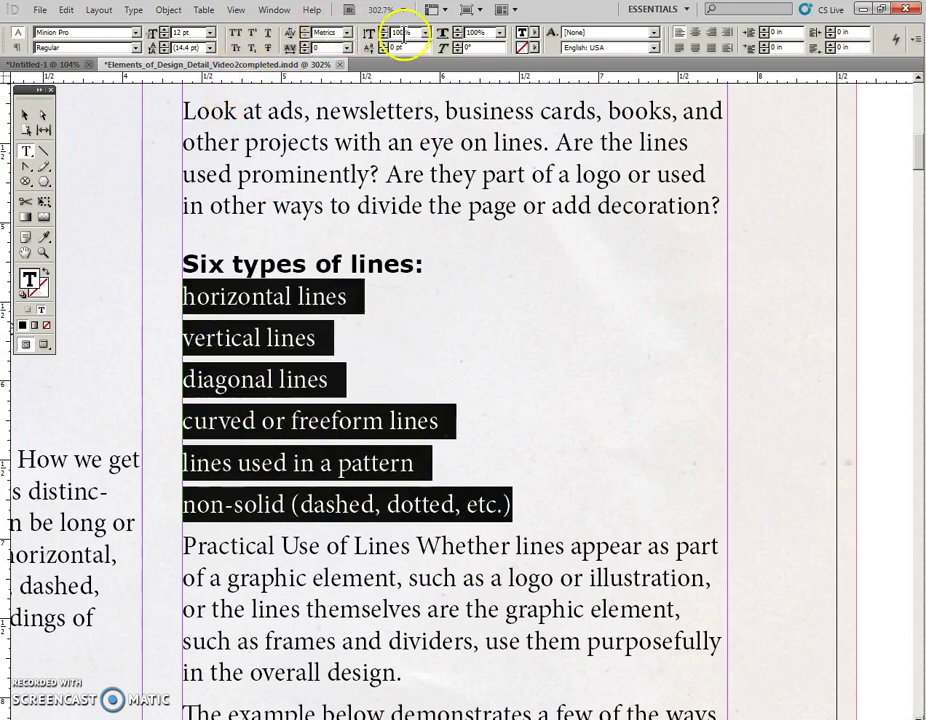
left_click(16, 48)
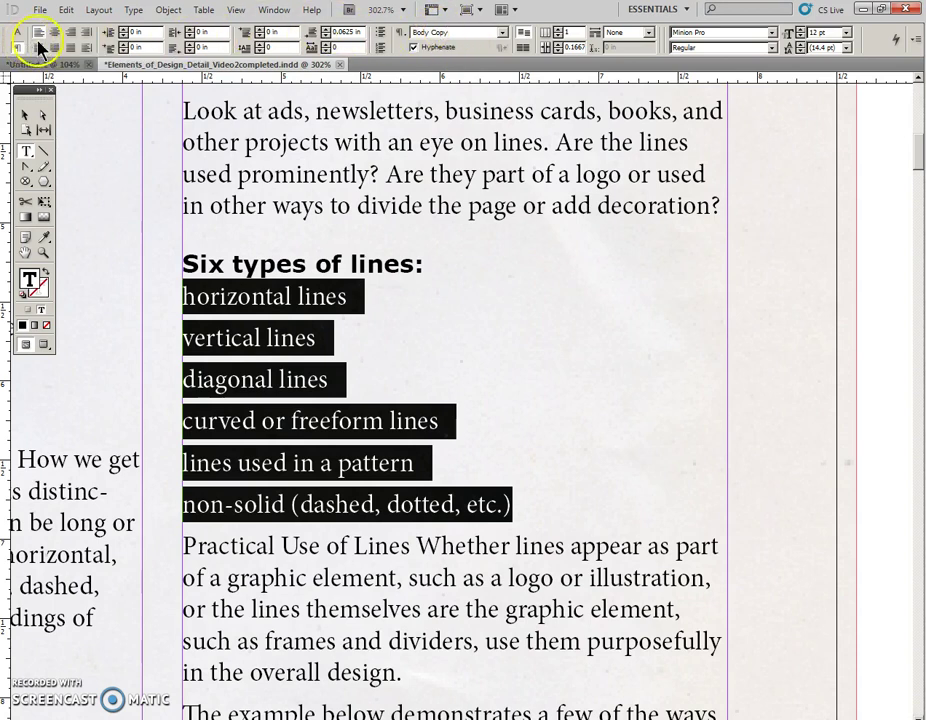
left_click(380, 47)
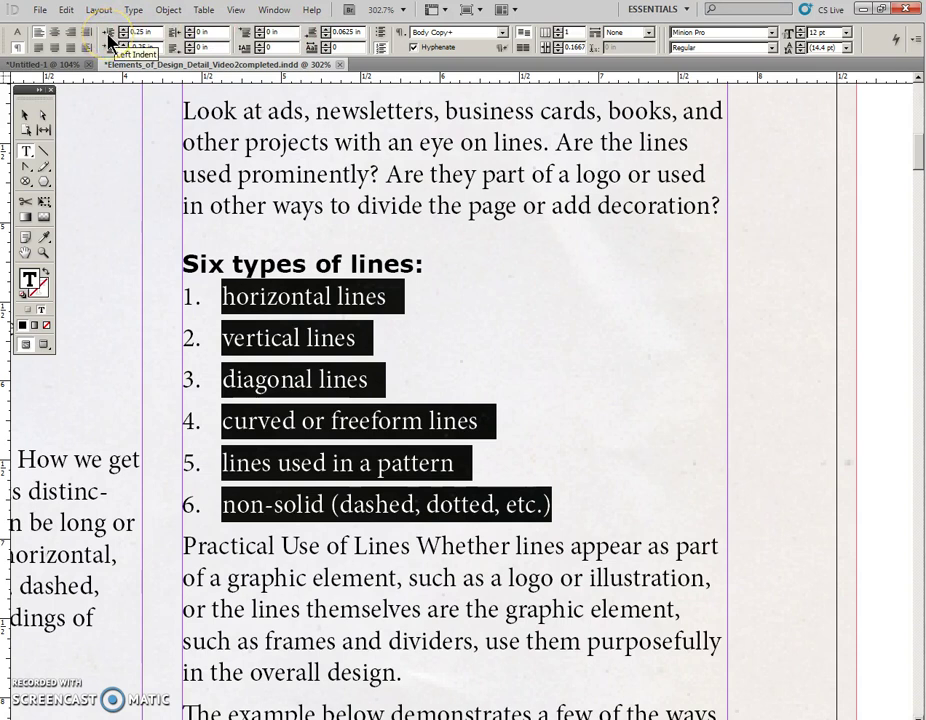
left_click(109, 39)
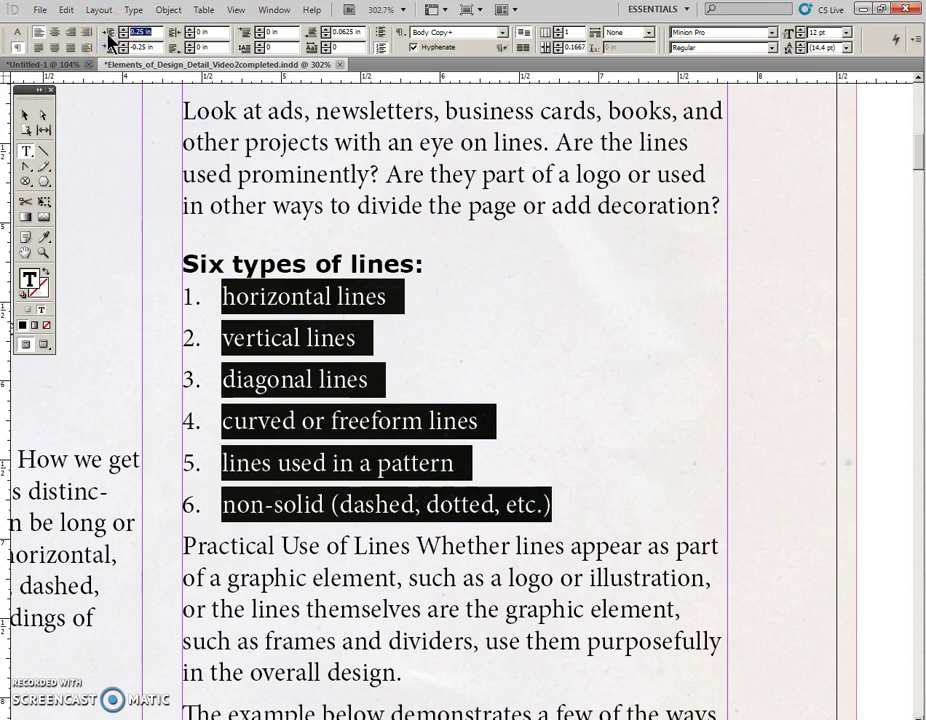
type("1")
type("4375")
key("Return")
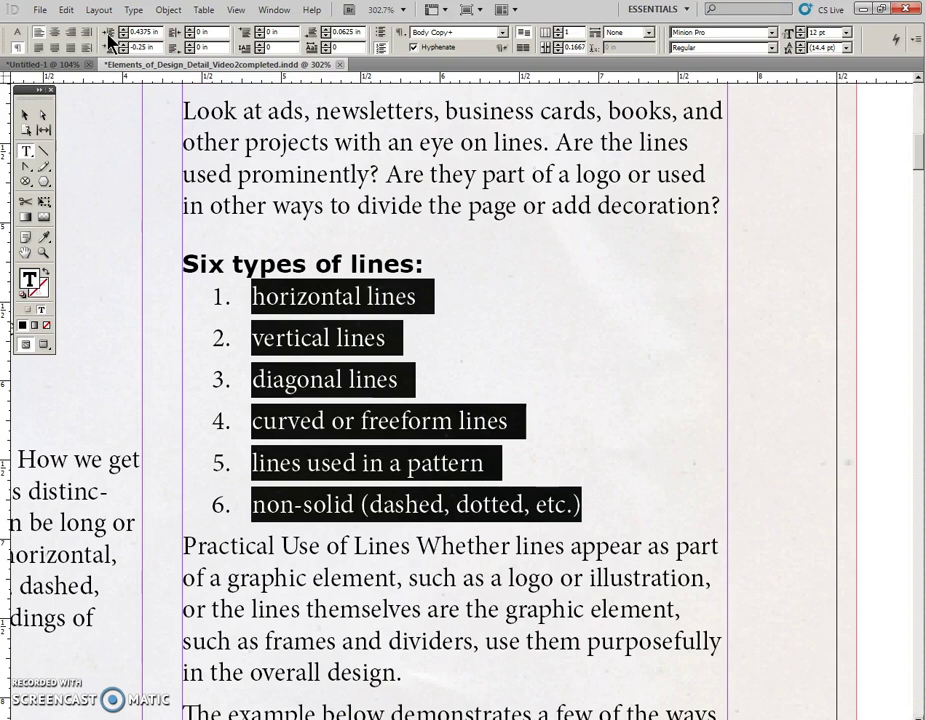
left_click(430, 206)
key("ctrl+minus")
key("ctrl+minus")
key("ctrl+minus")
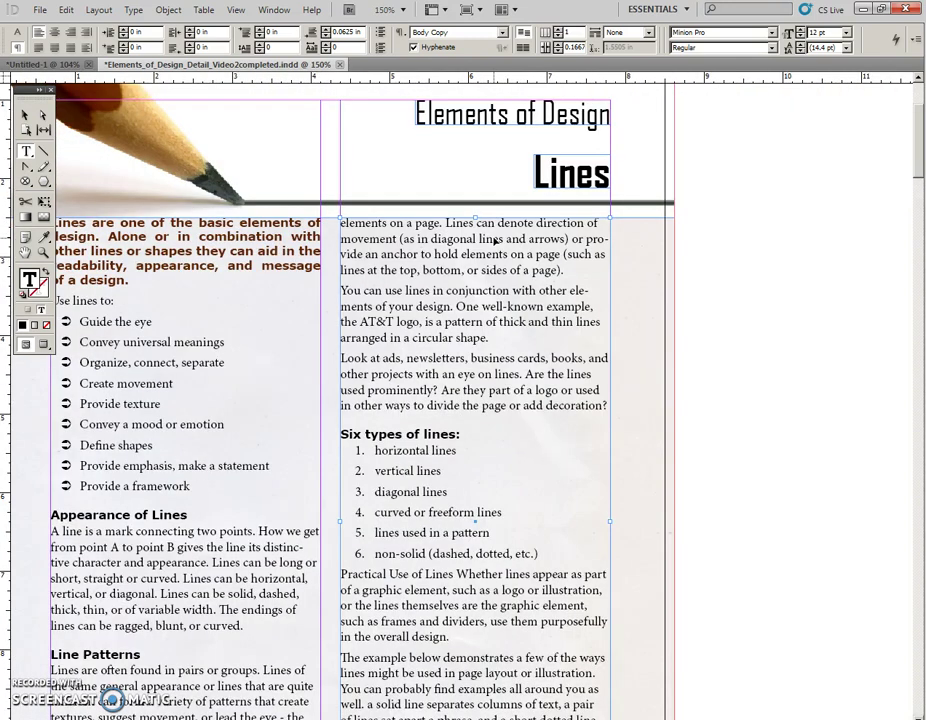
Step: Fit the page in the window and put 'Practical Use of Lines' on its own line
double_click(26, 253)
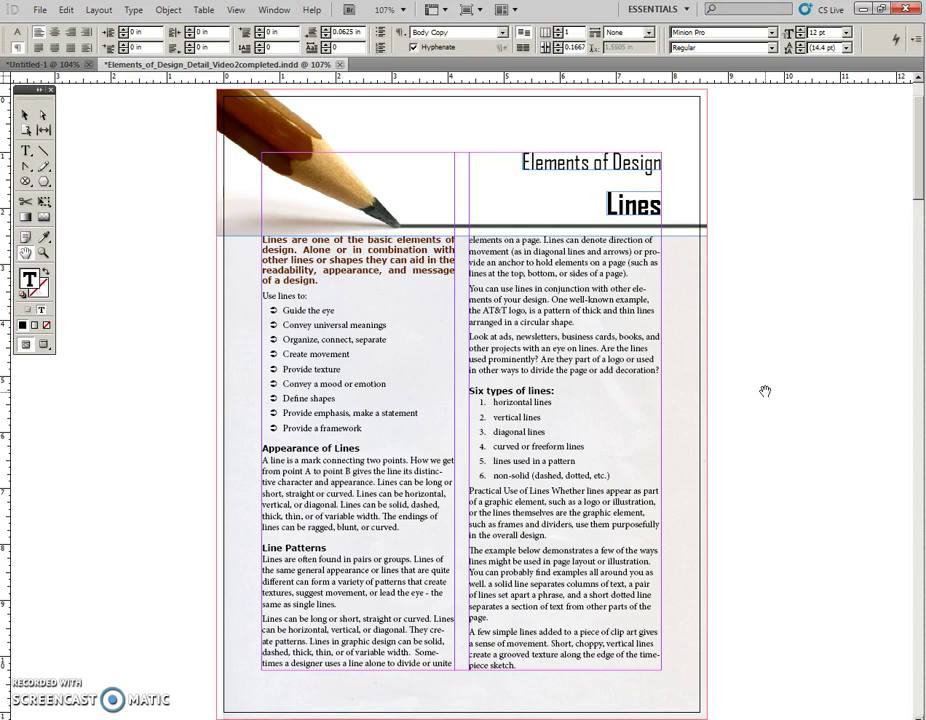
mouse_move(765, 391)
left_mouse_down()
mouse_move(771, 603)
mouse_move(548, 503)
left_mouse_up()
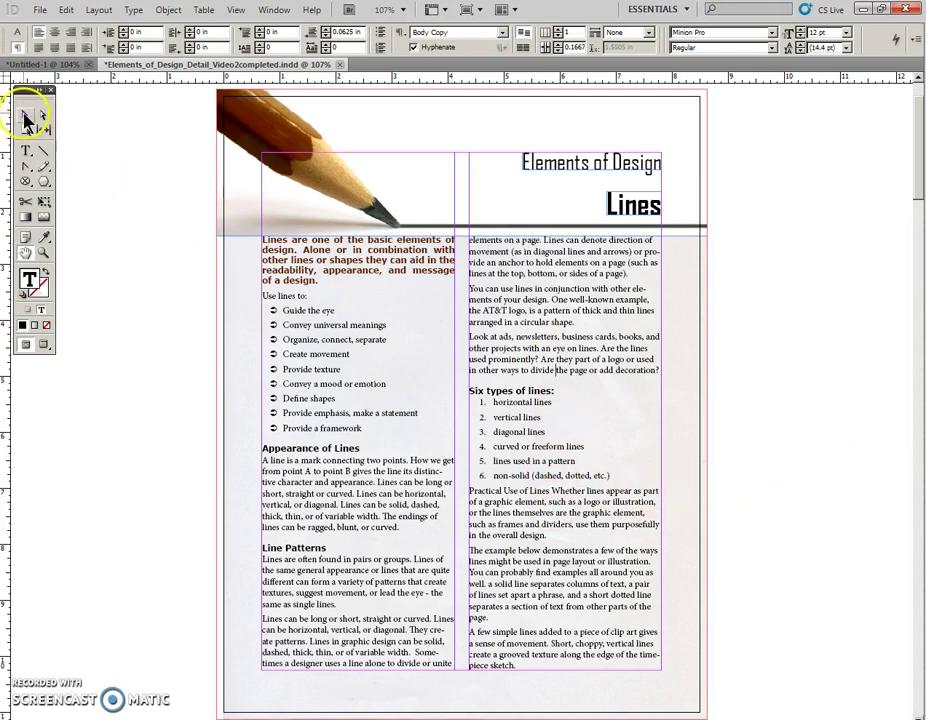
left_click(27, 120)
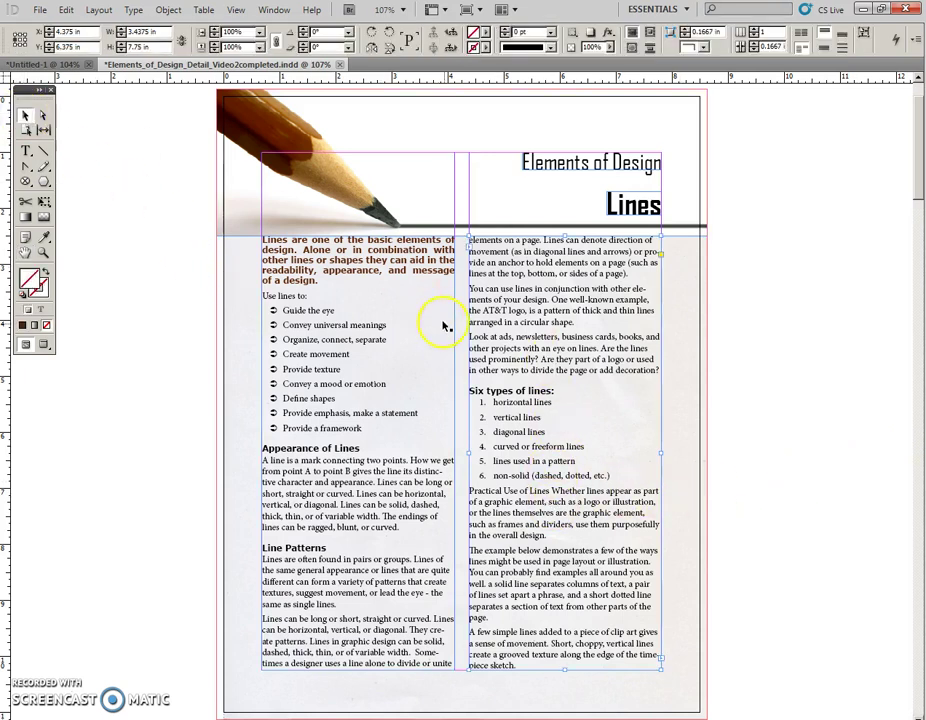
double_click(556, 491)
left_click(585, 487)
key("Return")
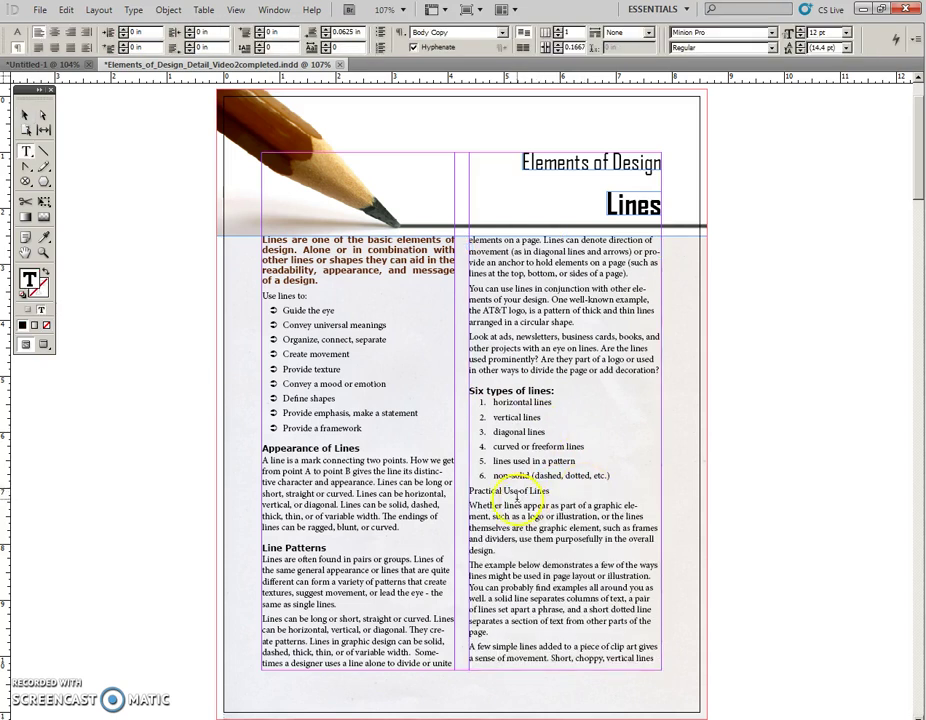
Step: Style 'Practical Use of Lines' as a Side Heading, then return to the Selection tool
left_click(495, 490)
left_click_drag(55, 70, 795, 170)
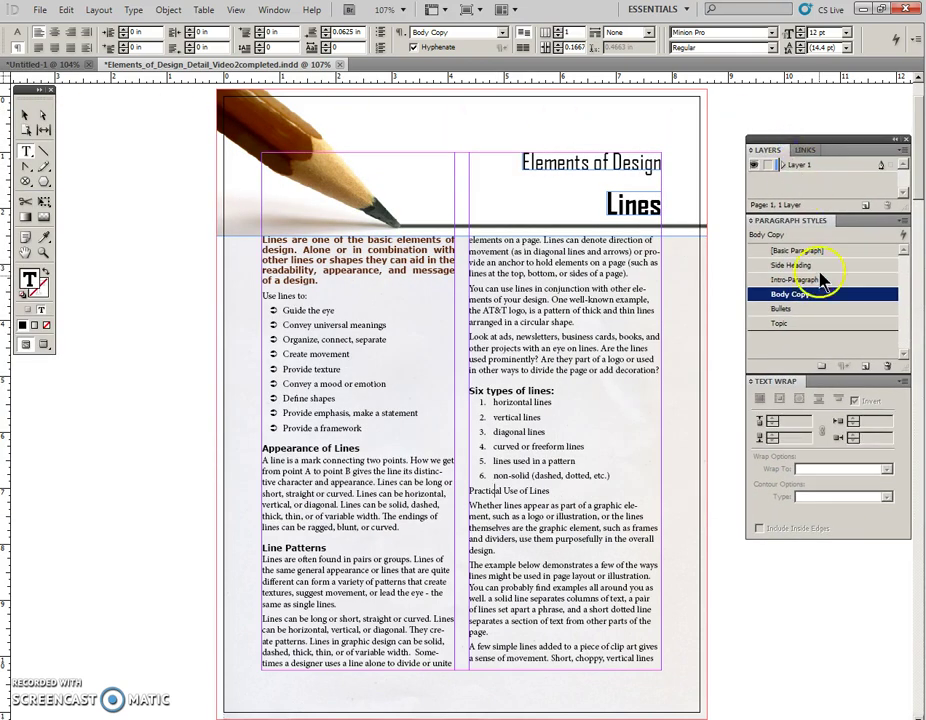
left_click(793, 265)
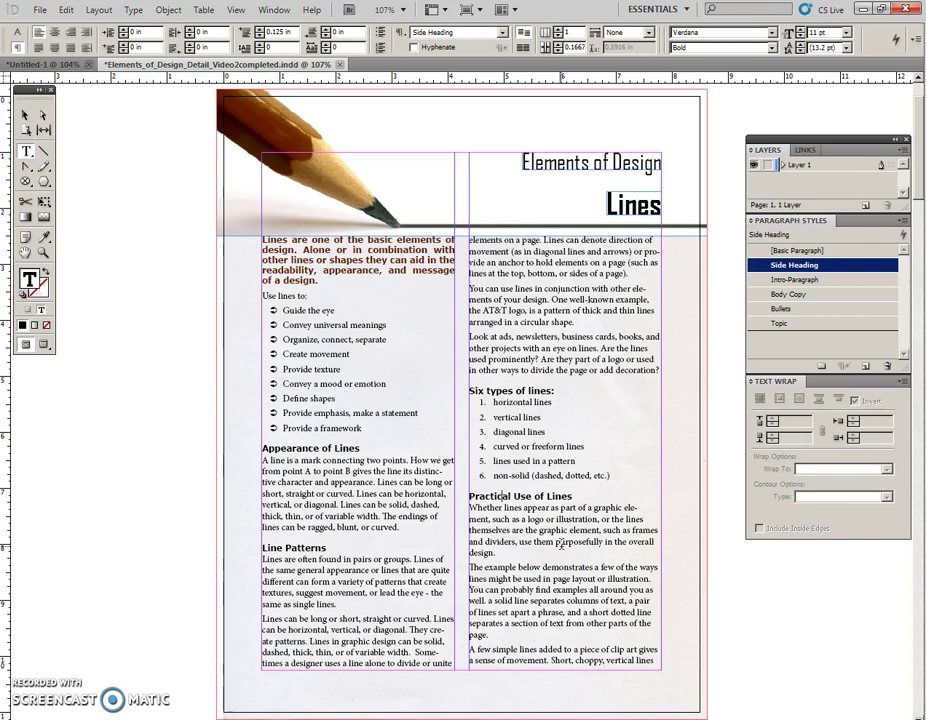
scroll(561, 543, "down", 15)
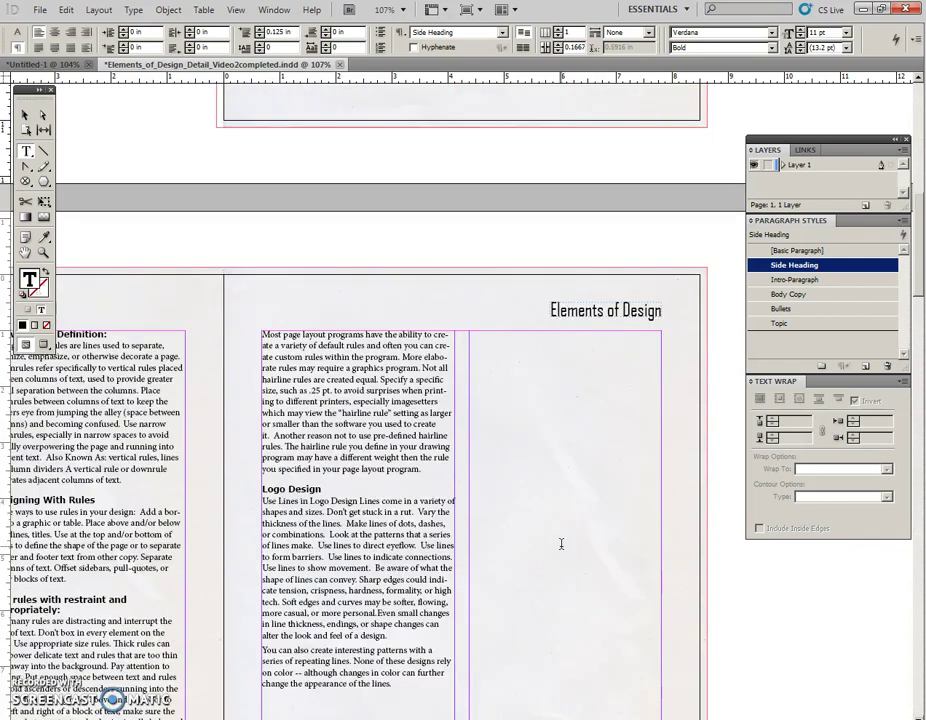
scroll(561, 543, "up", 8)
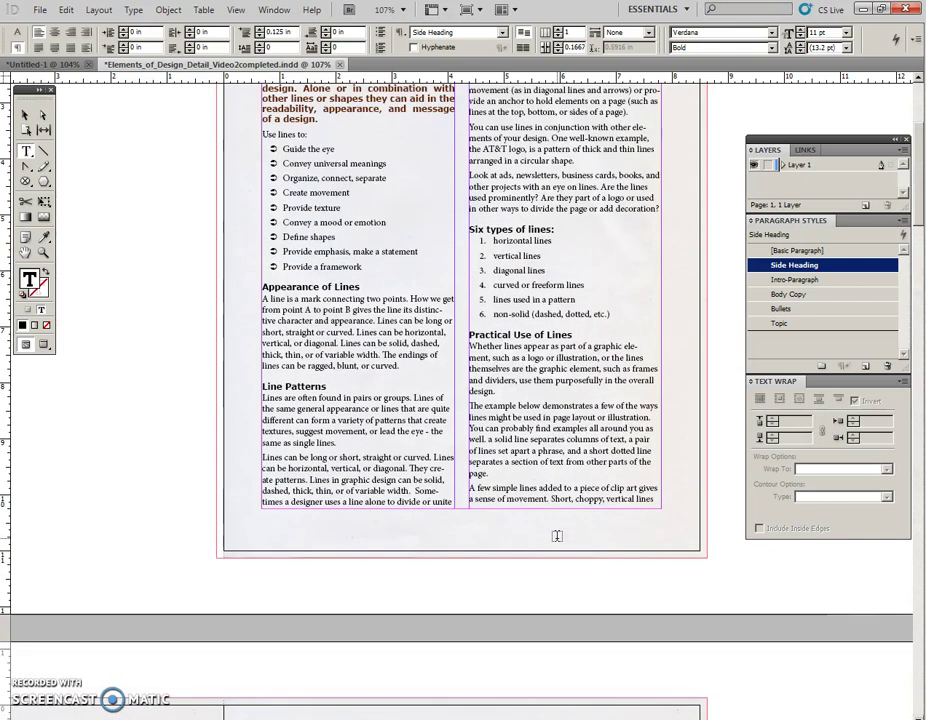
left_click(562, 526)
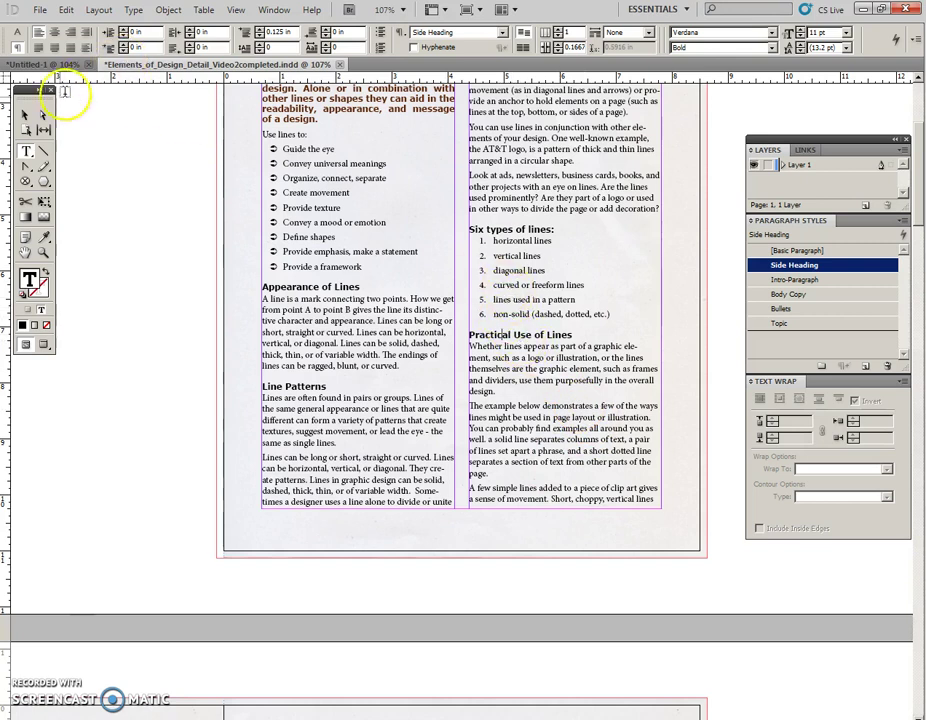
left_click(27, 115)
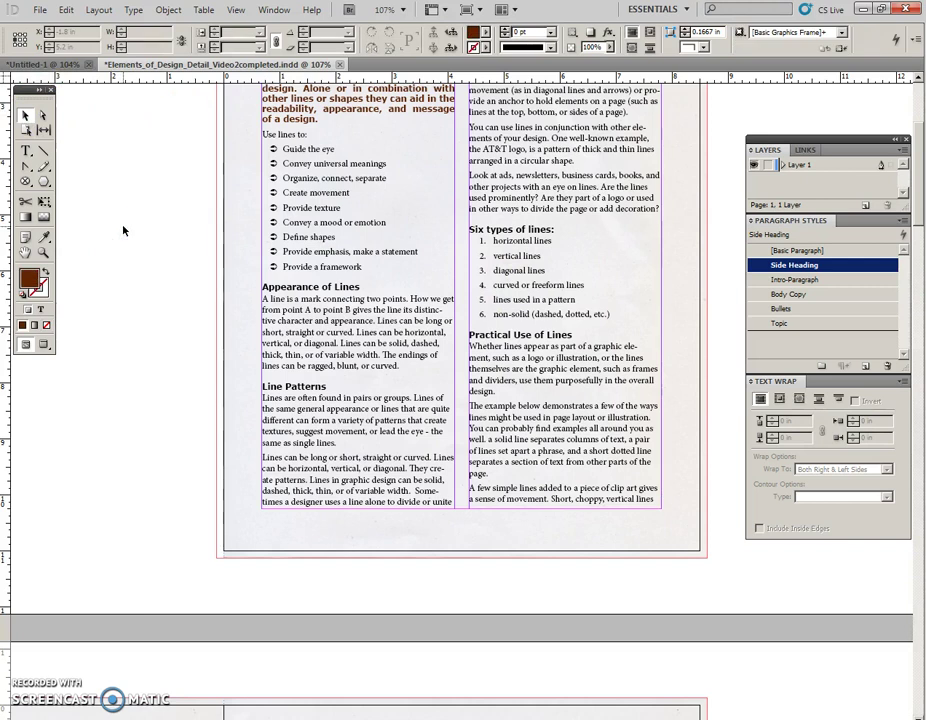
Step: Load Line Patterns.bmp from InDesign > Elements of Design > Images via the Place dialog
key("ctrl+d")
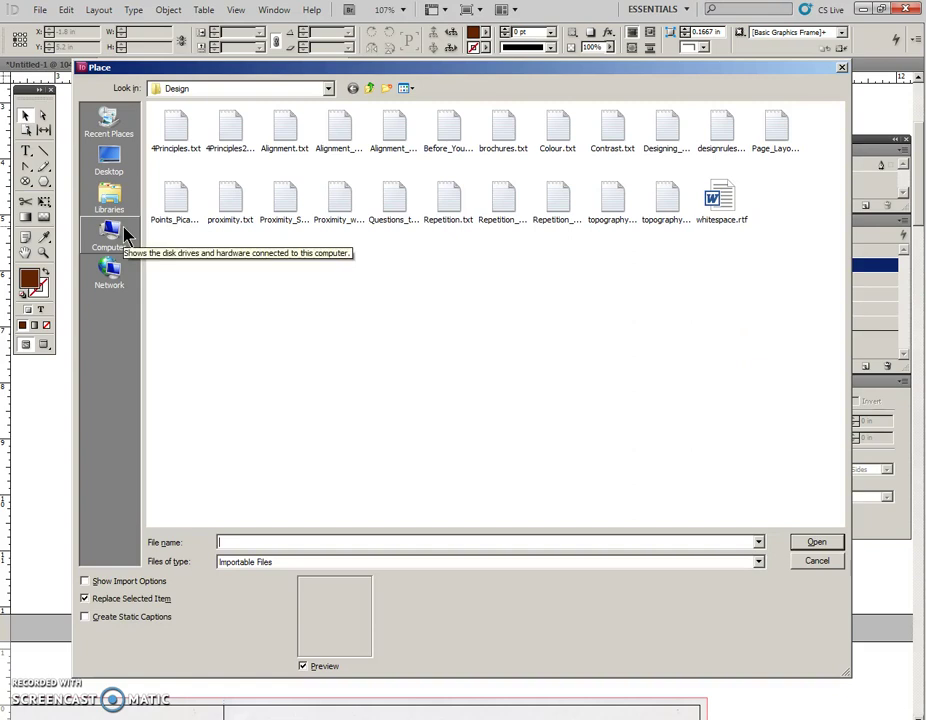
left_click(369, 89)
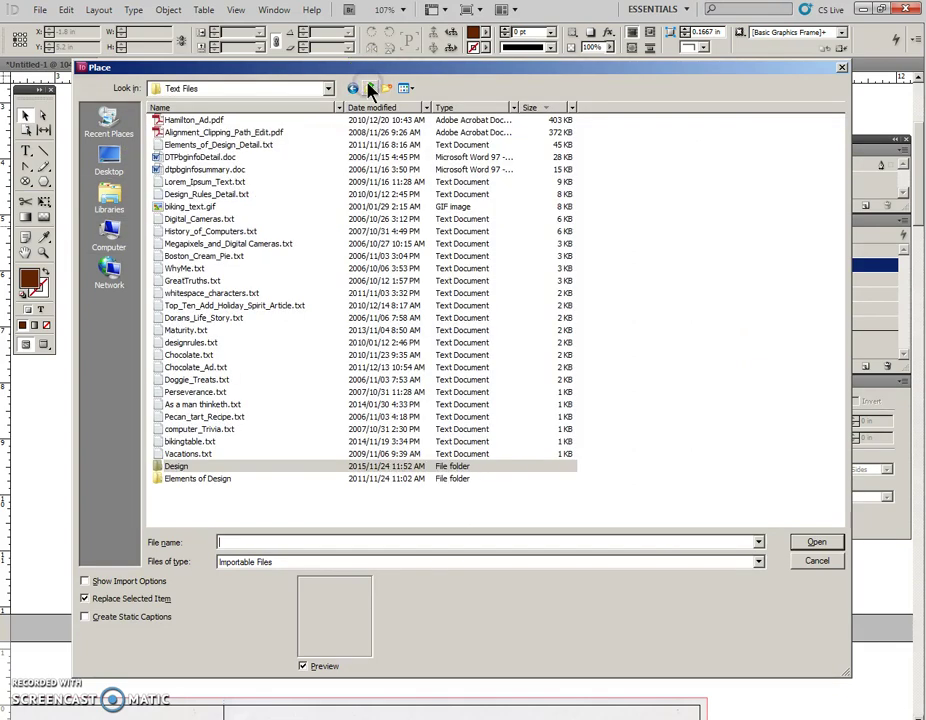
left_click(369, 89)
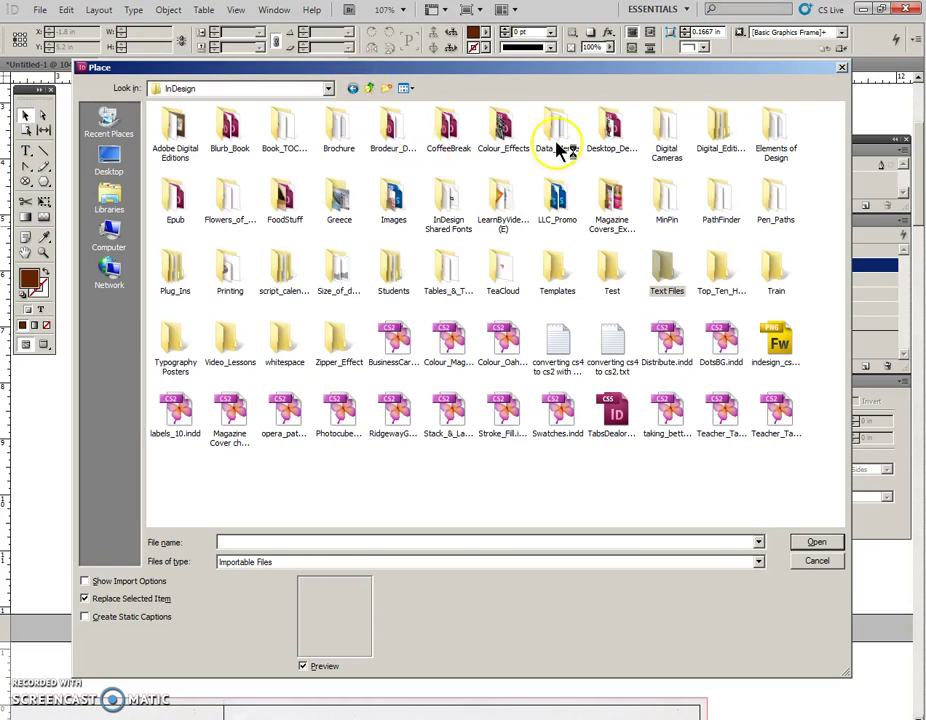
double_click(773, 128)
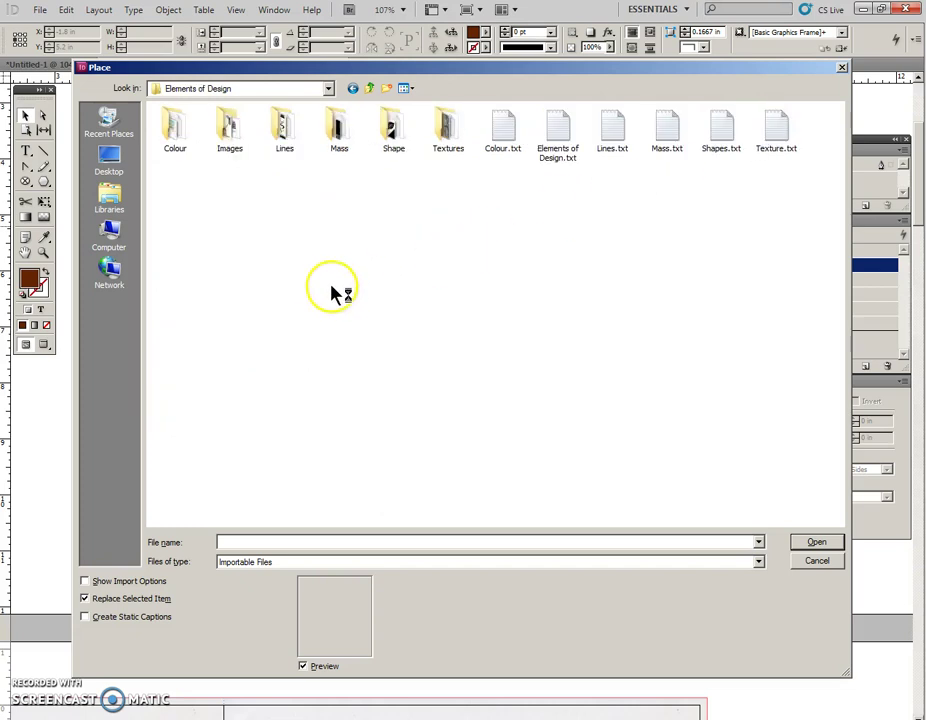
left_click(233, 135)
double_click(236, 138)
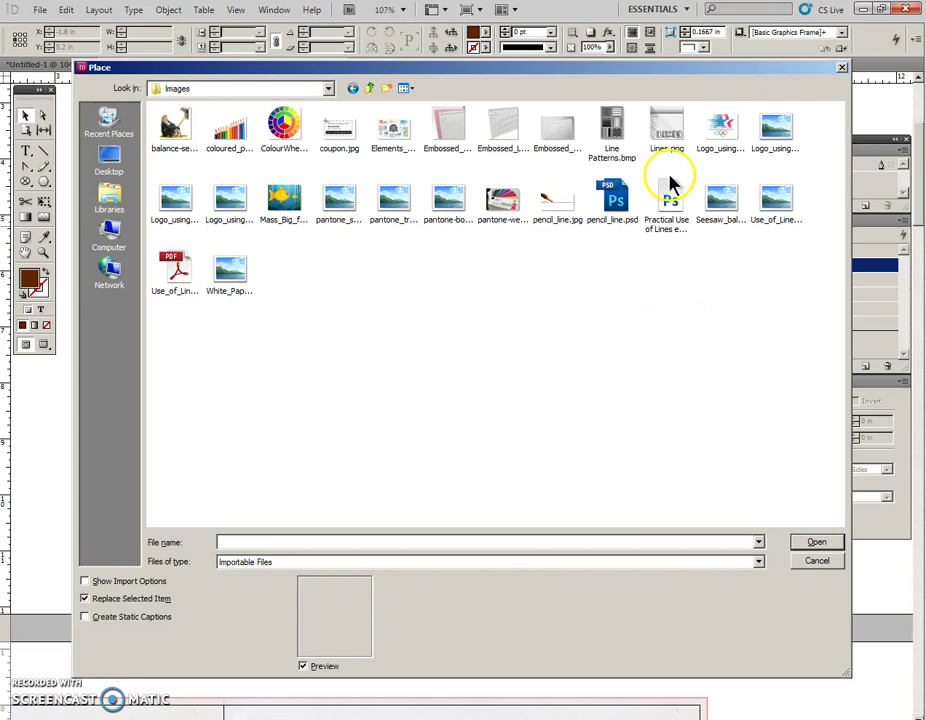
left_click(612, 124)
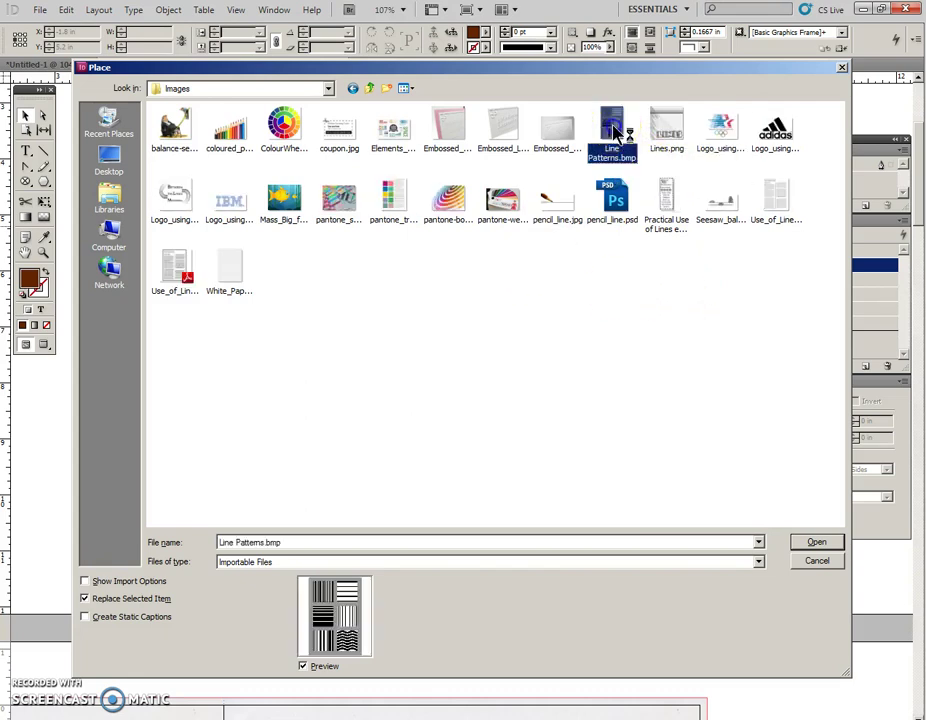
left_click(812, 543)
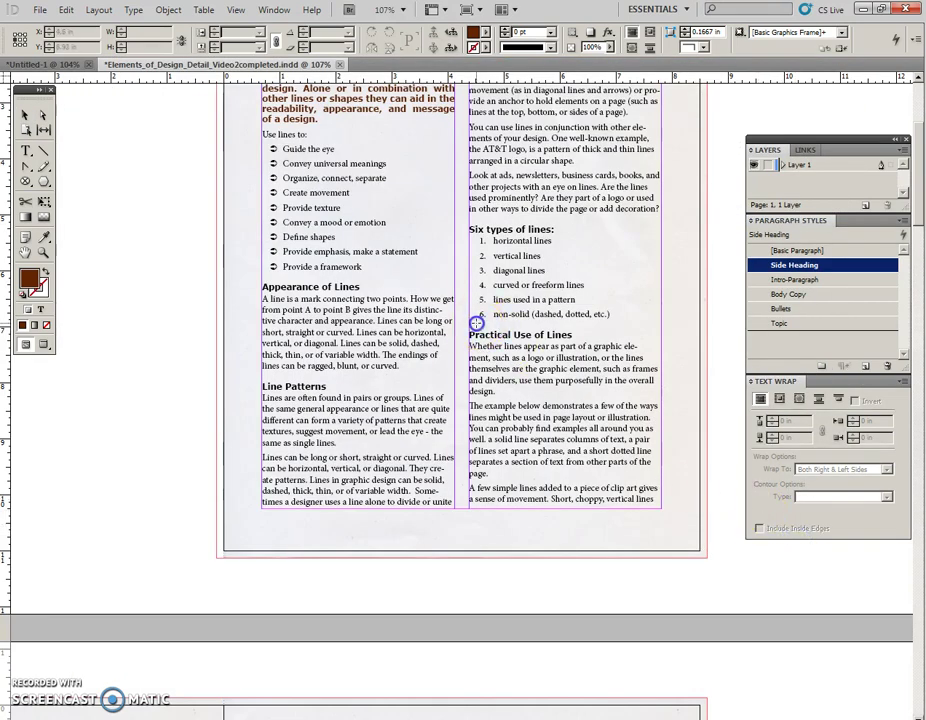
Step: Draw the image frame below the numbered list with Jump Object text wrap, then rotate it slightly
left_click_drag(475, 322, 588, 378)
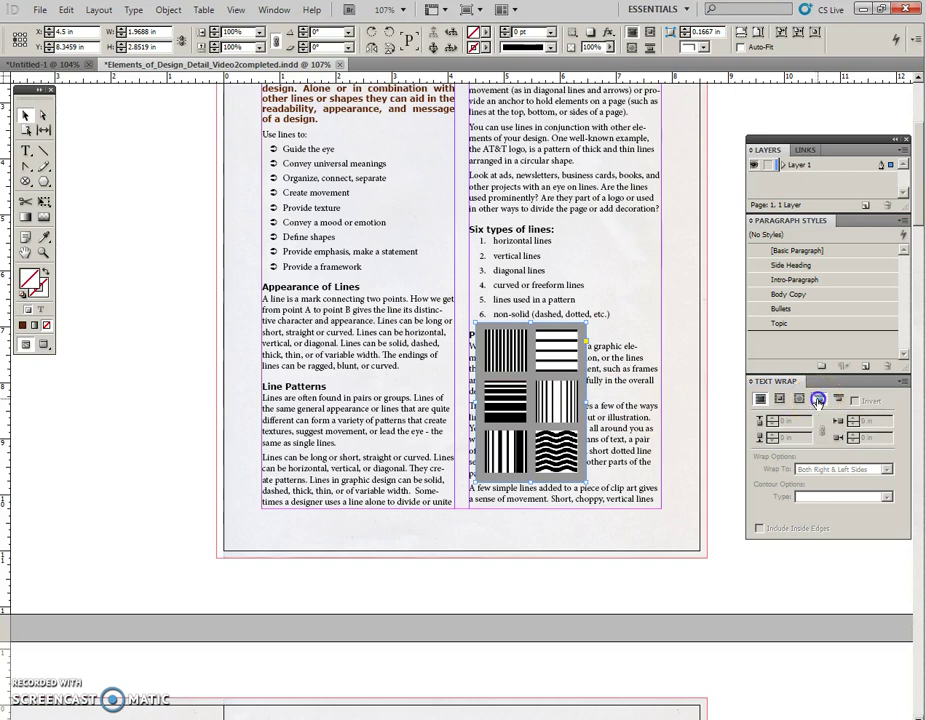
left_click(818, 399)
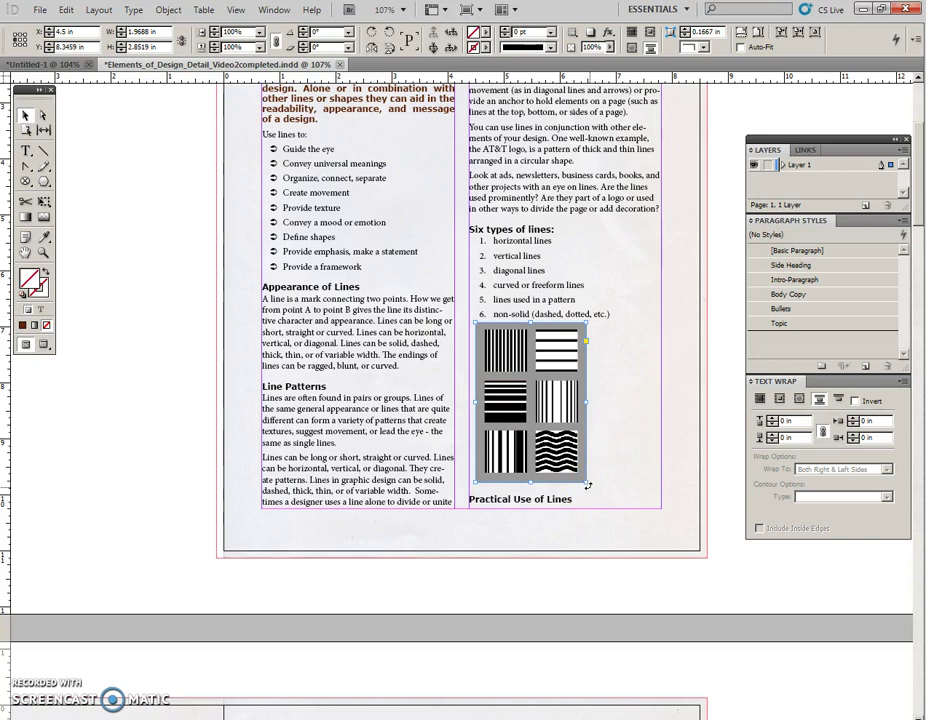
left_click_drag(588, 485, 628, 342)
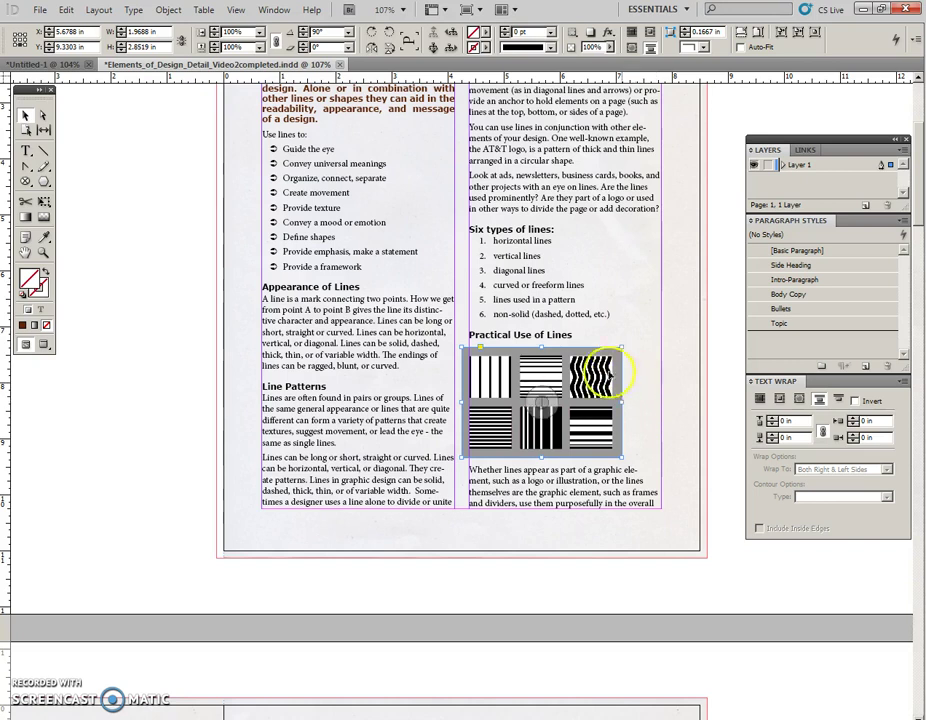
Step: Nudge the patterns image to the right and shift the picture upward inside its frame
left_click_drag(517, 369, 531, 367)
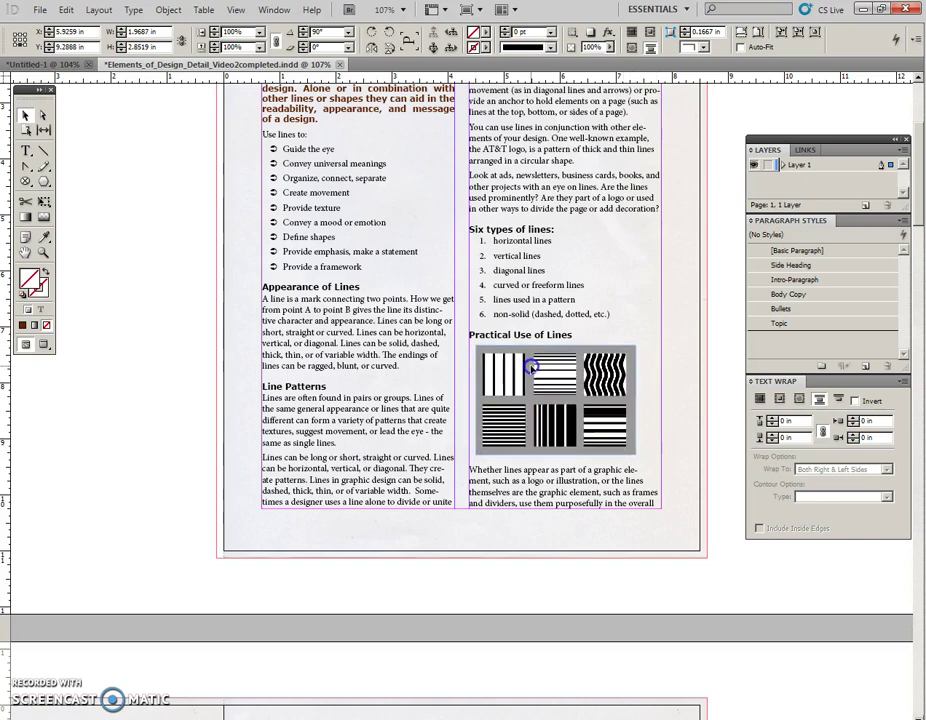
left_click(529, 421)
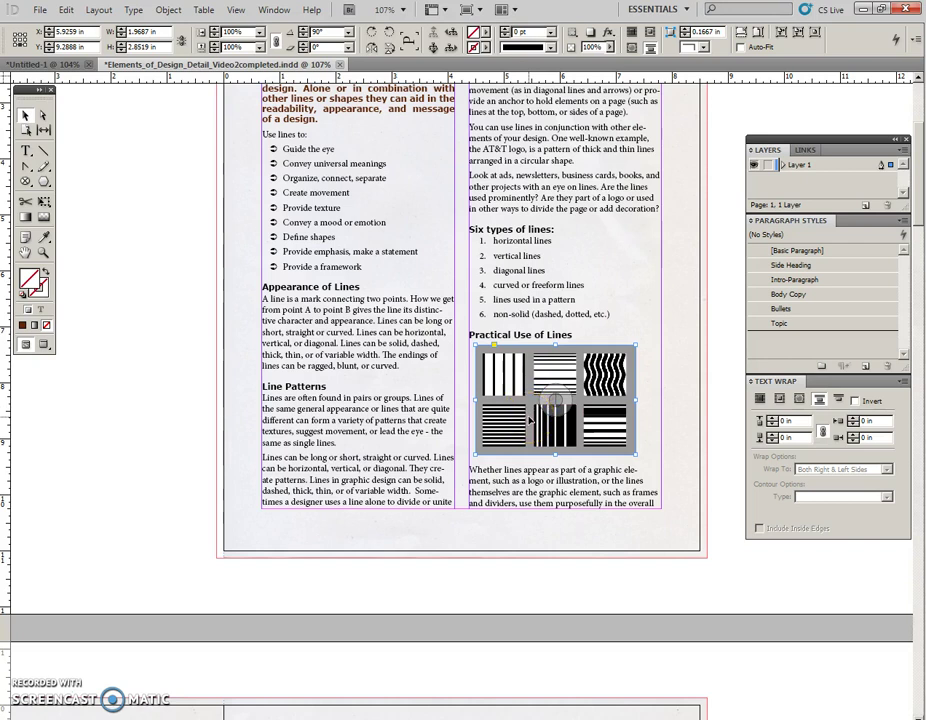
left_click(531, 405)
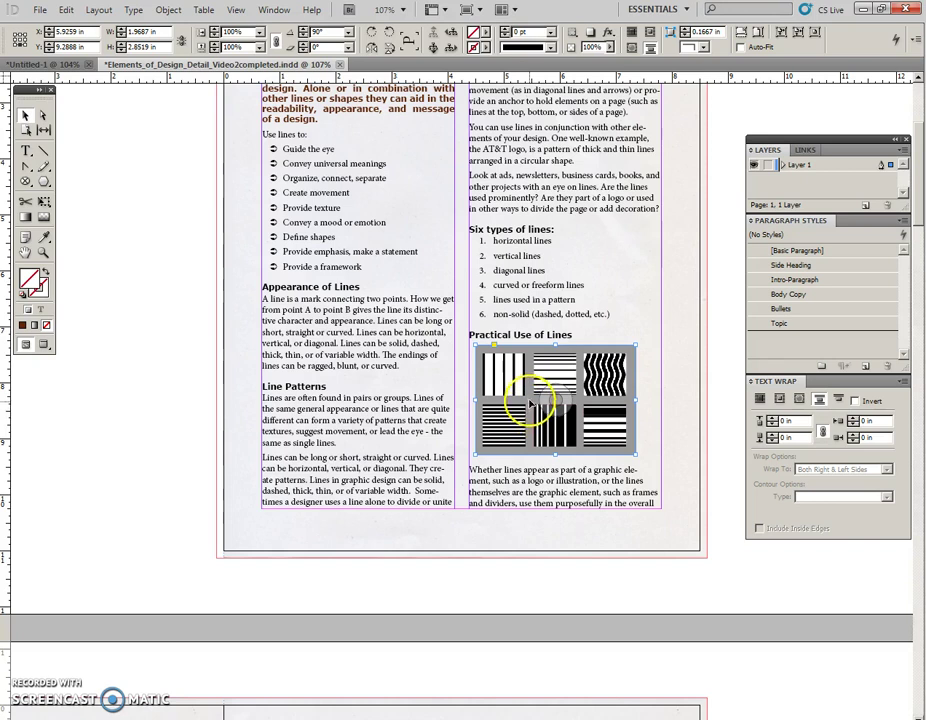
left_click_drag(529, 401, 531, 402)
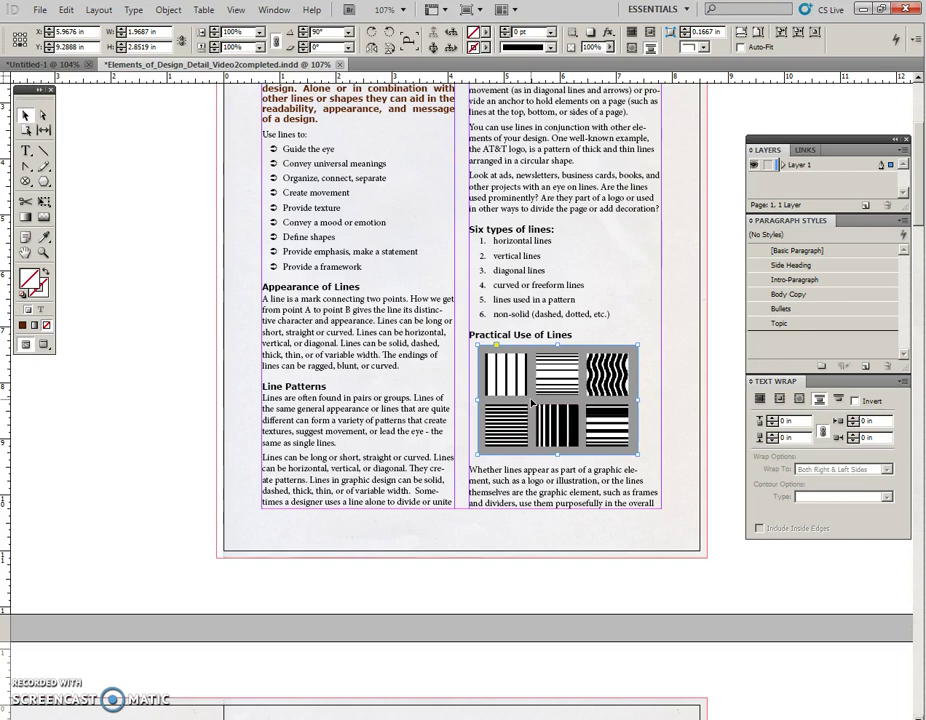
mouse_move(533, 404)
left_mouse_down()
mouse_move(568, 430)
mouse_move(550, 400)
left_mouse_up()
left_click_drag(558, 397, 561, 388)
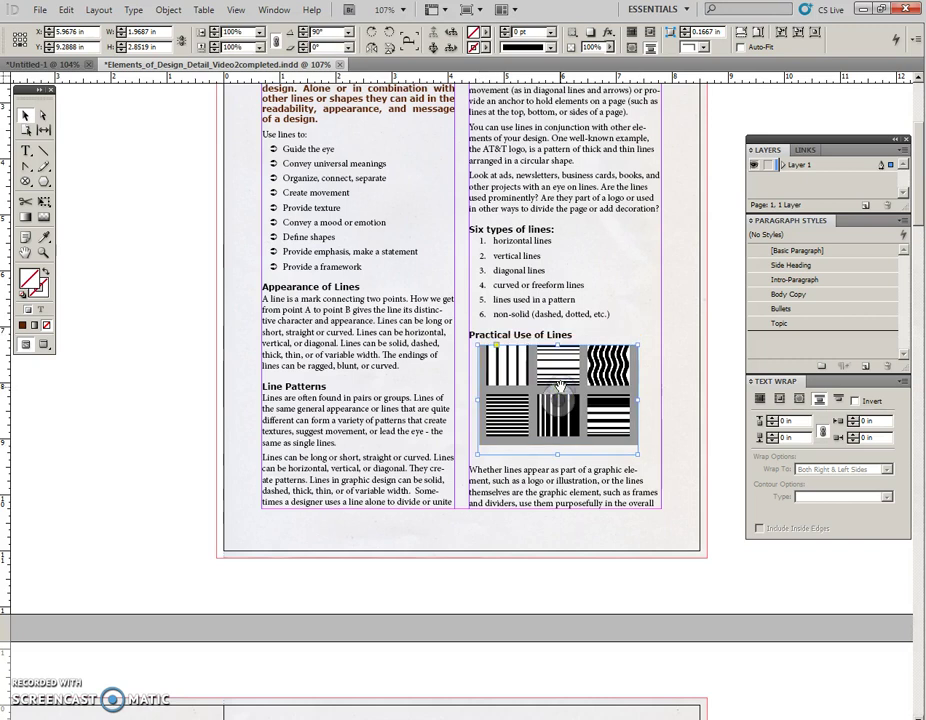
Step: Fit the picture proportionally in its frame and nudge the frame up two steps
key("ctrl+alt+shift+e")
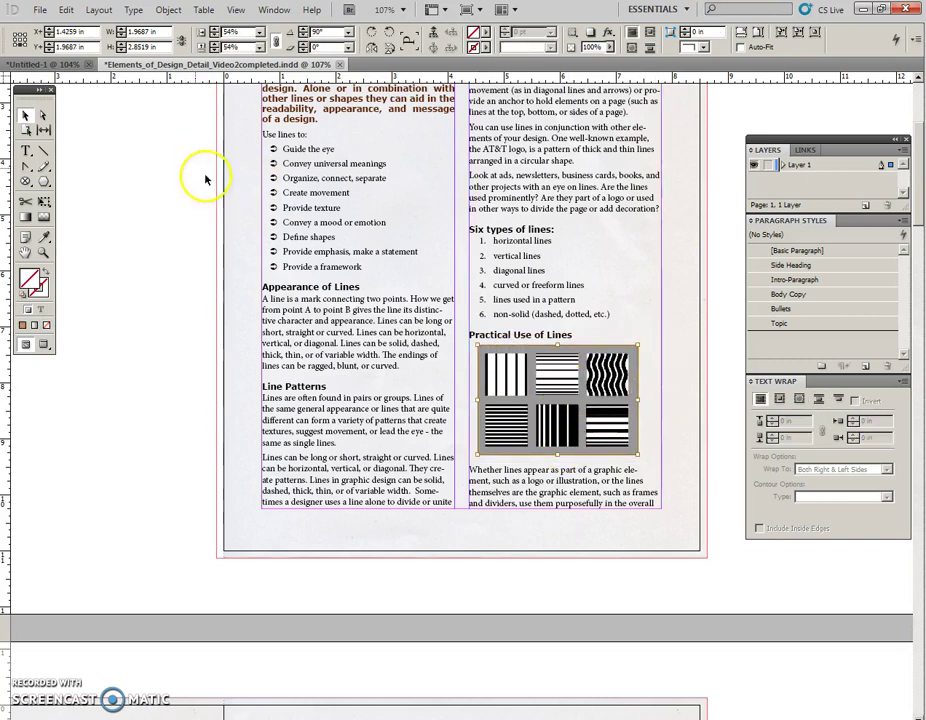
key("ctrl+shift+a")
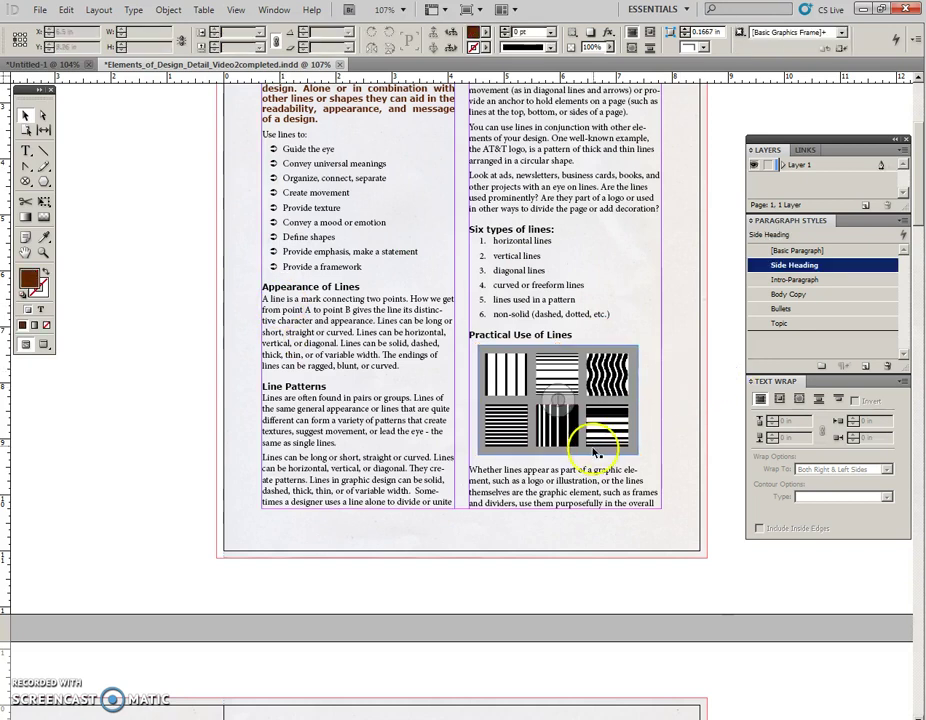
left_click(593, 452)
left_click(595, 426)
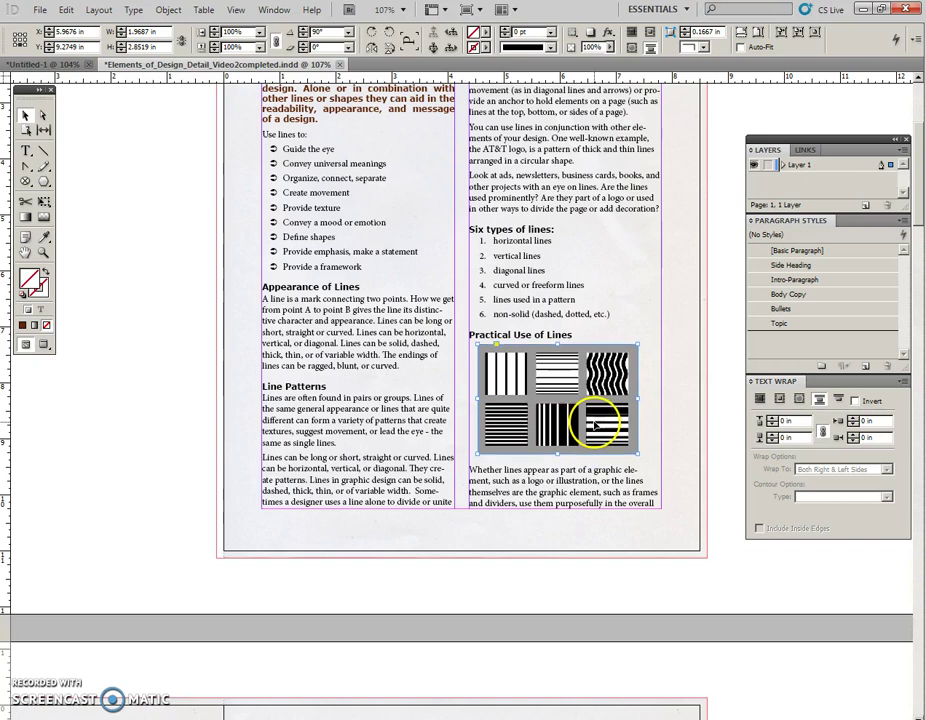
key("Up")
key("Up")
key("Up")
key("Up")
key("Up")
key("Up")
key("Up")
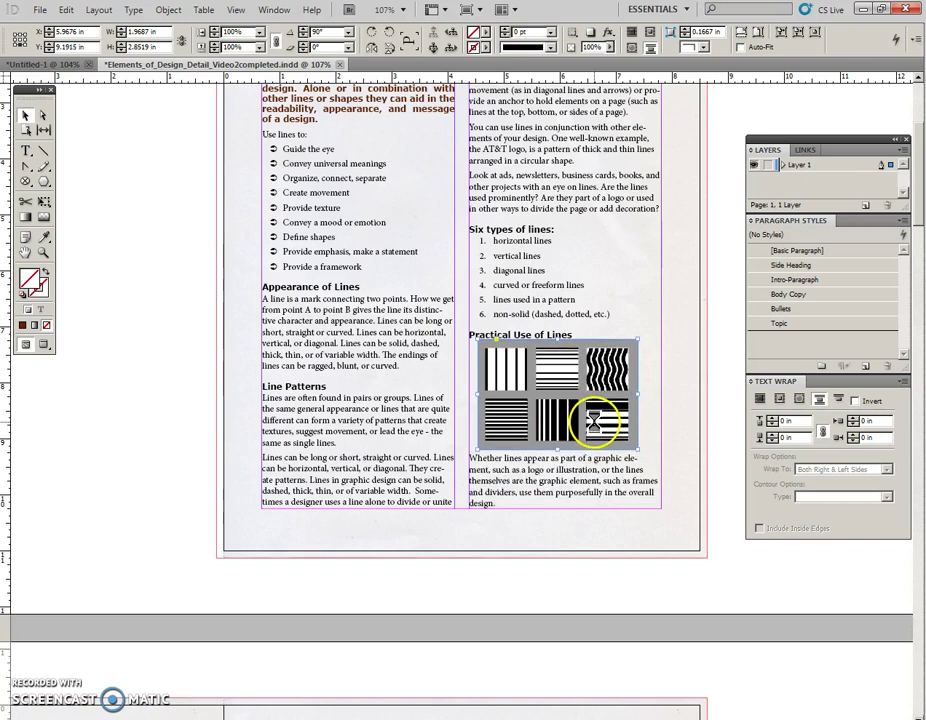
key("Up")
key("Up")
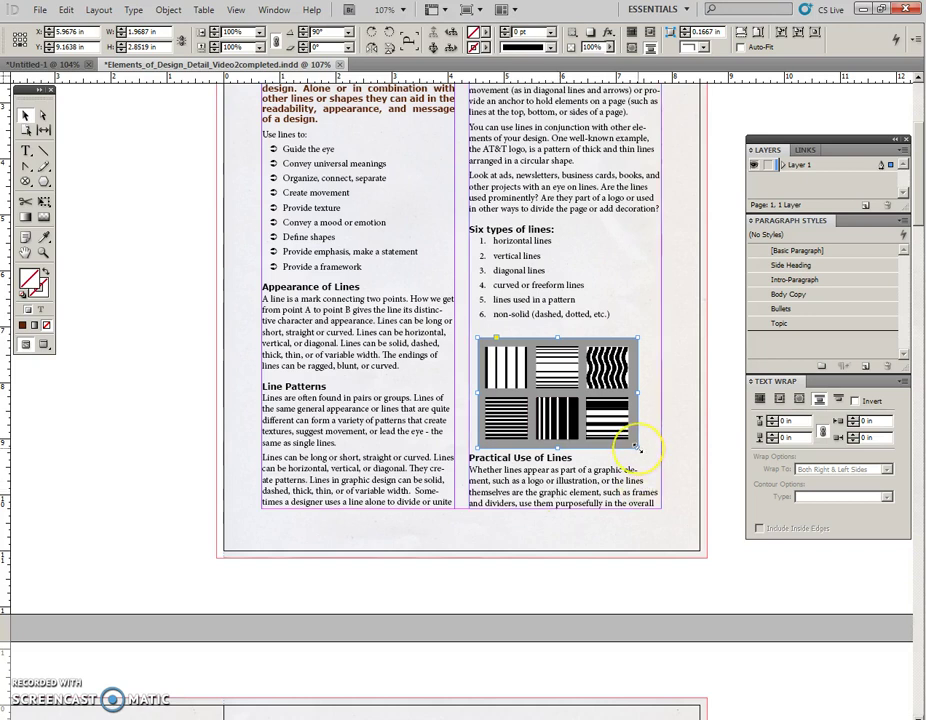
Step: Fit the frame to the picture, enlarge both from the corner, and nudge it left
mouse_move(638, 449)
left_mouse_down()
mouse_move(652, 446)
mouse_move(648, 463)
left_mouse_up()
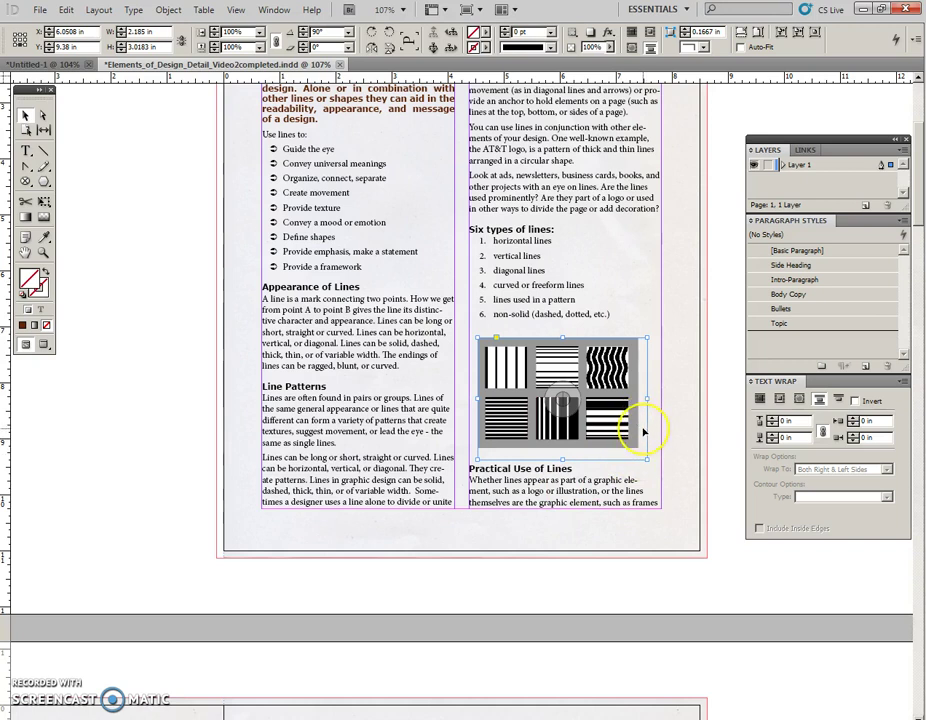
key("ctrl+alt+c")
left_click(638, 431)
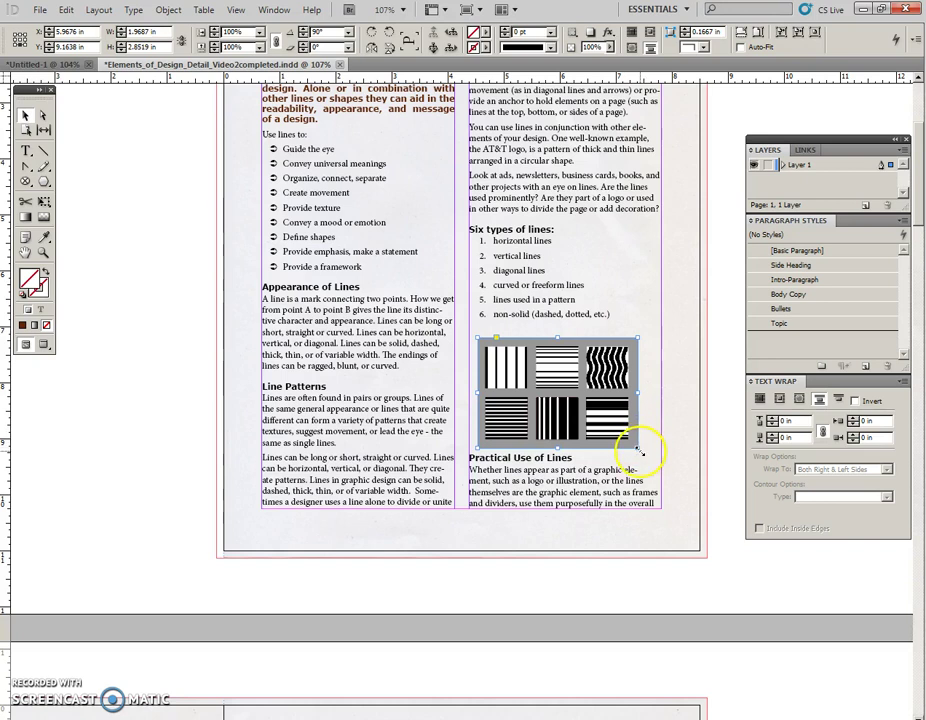
left_click_drag(638, 449, 645, 459)
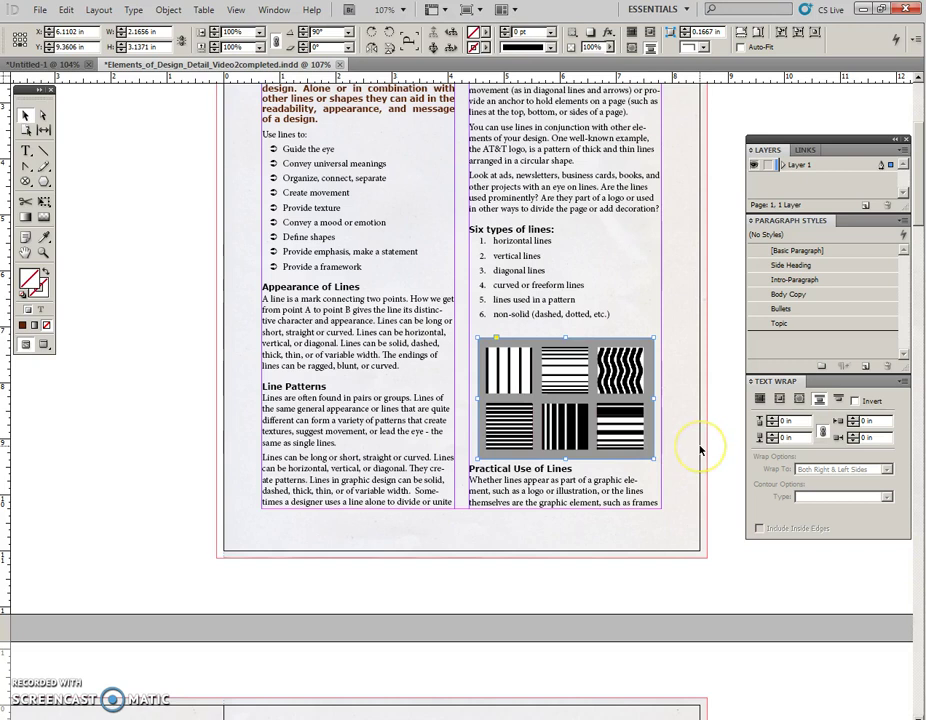
left_click(687, 440)
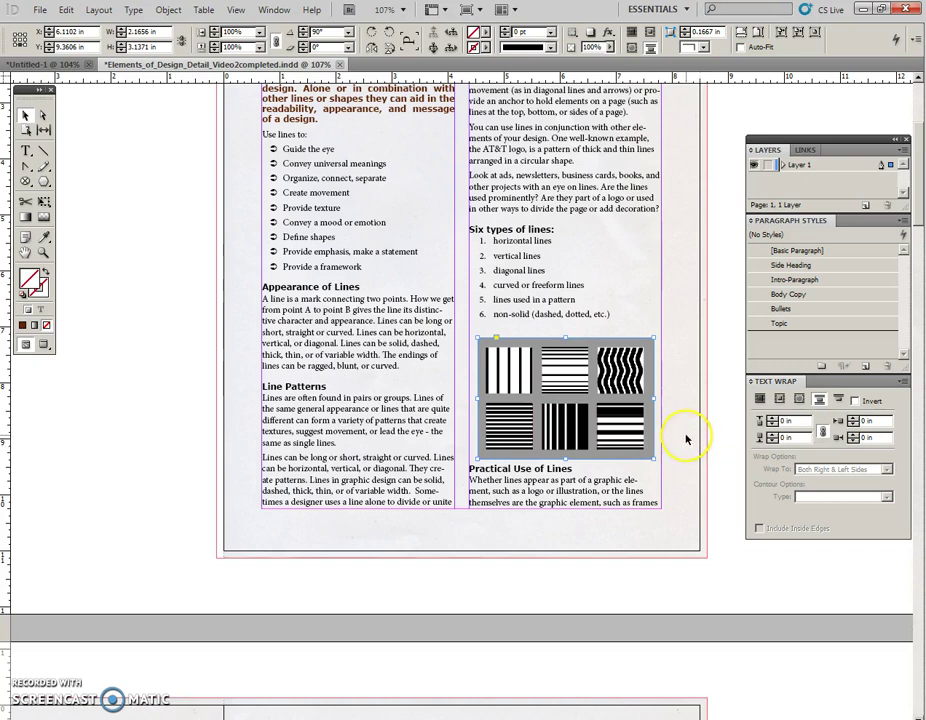
key("Left")
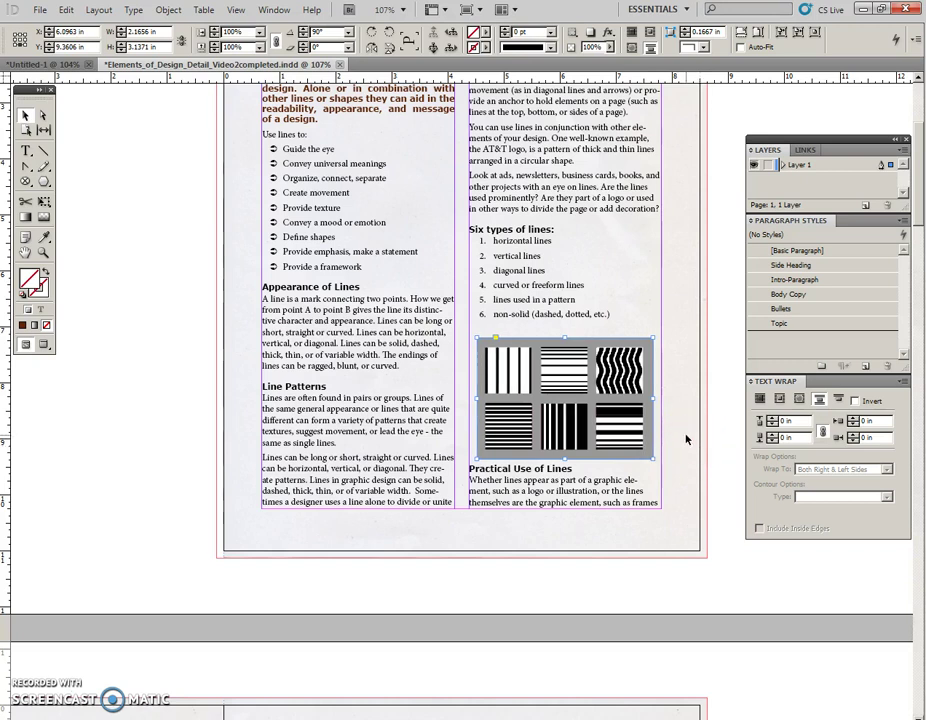
Step: Apply a drop shadow with default settings to the line-patterns image
left_click_drag(668, 428, 632, 415)
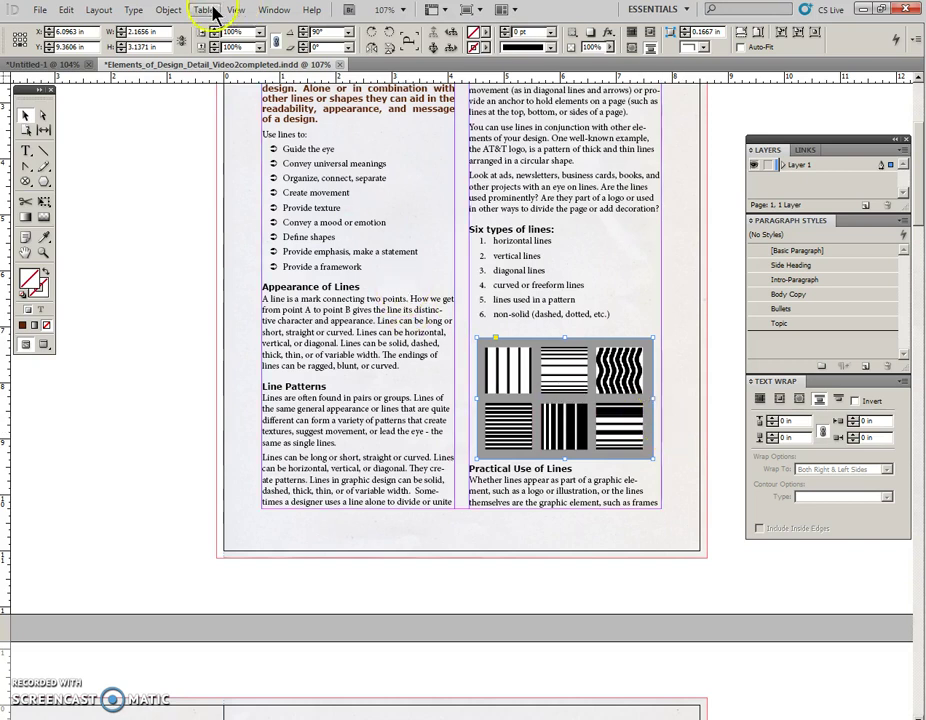
left_click(168, 10)
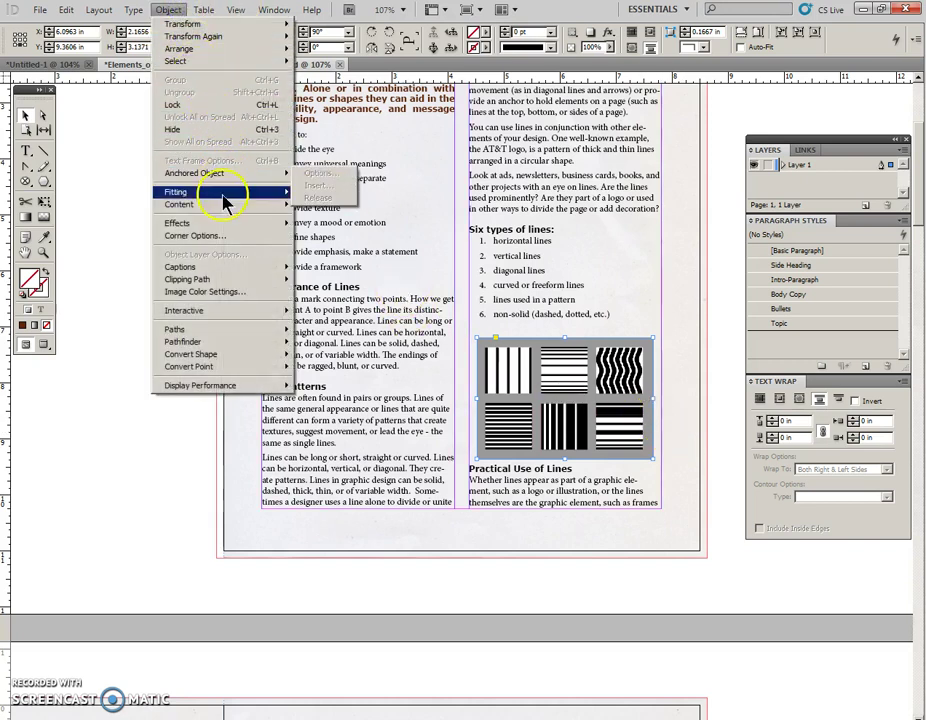
mouse_move(227, 222)
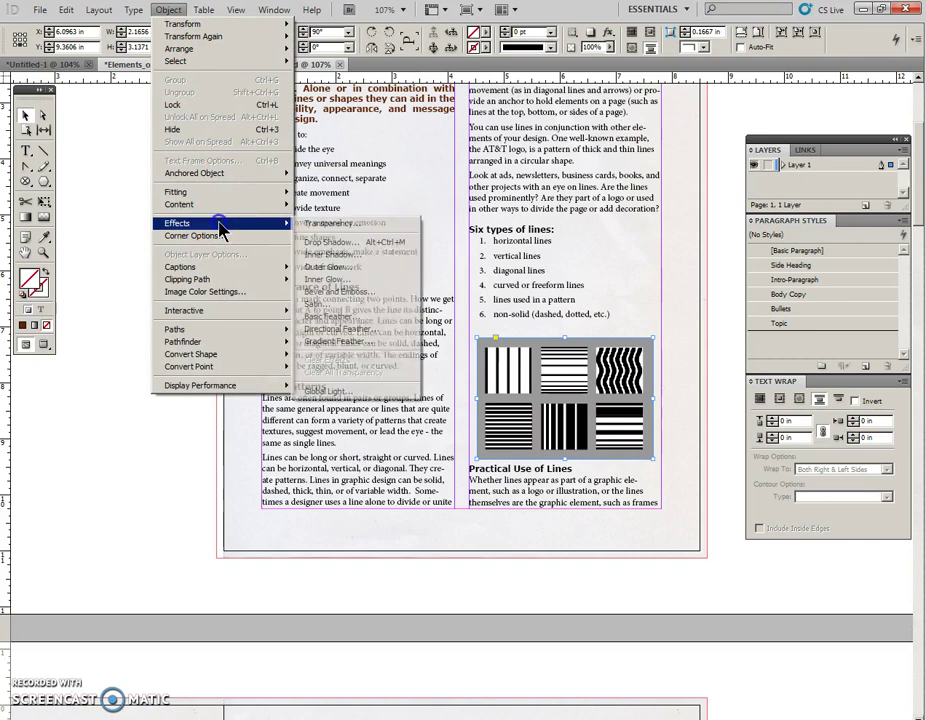
left_click(332, 243)
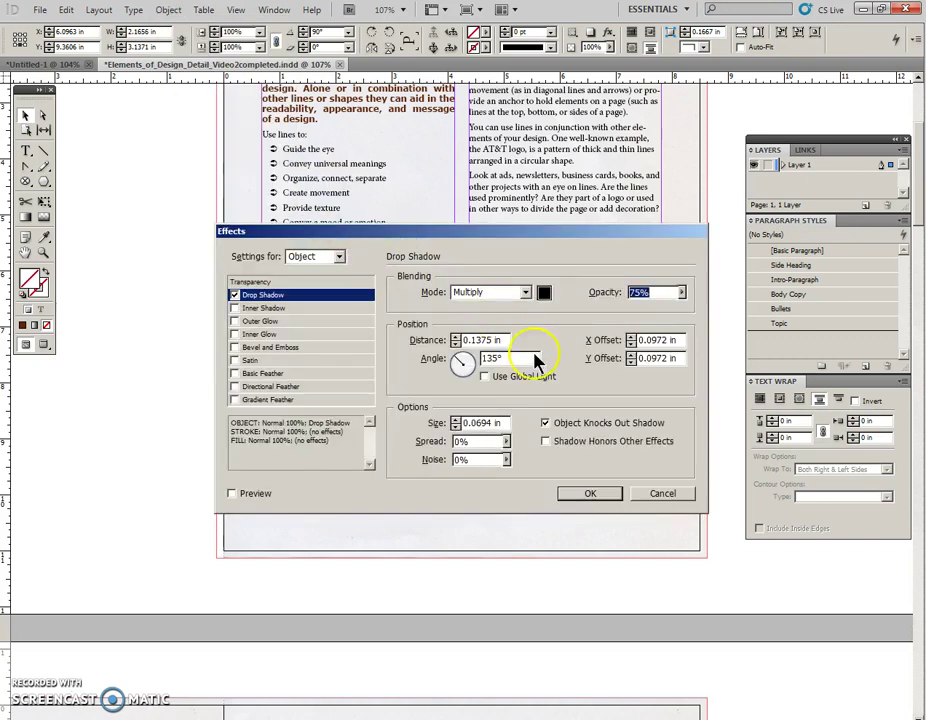
left_click(590, 495)
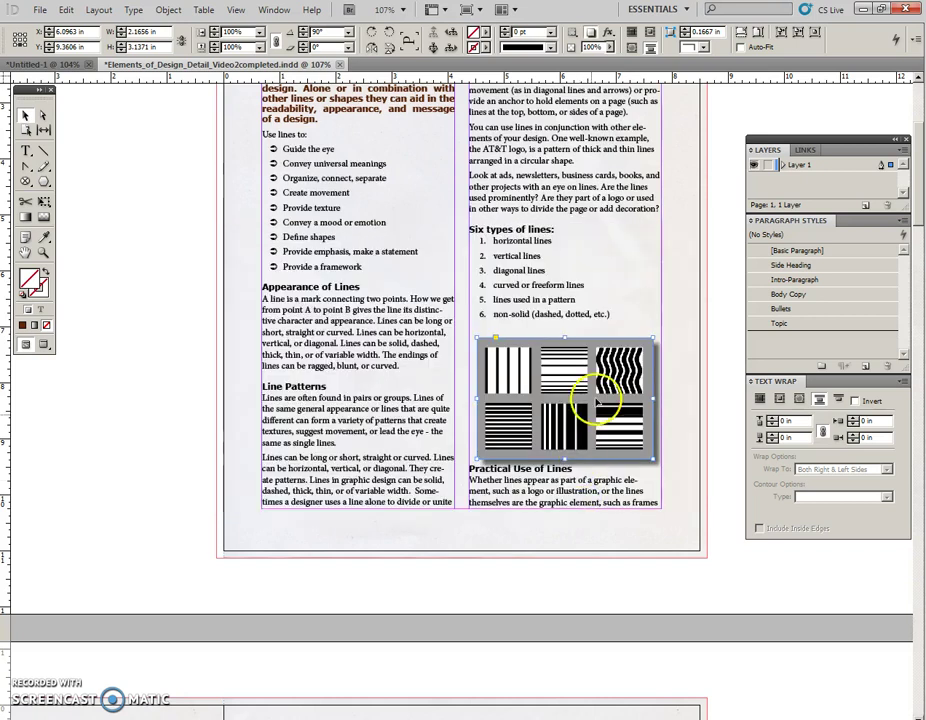
Step: Give the image frame a 1 pt stroke
left_click(550, 33)
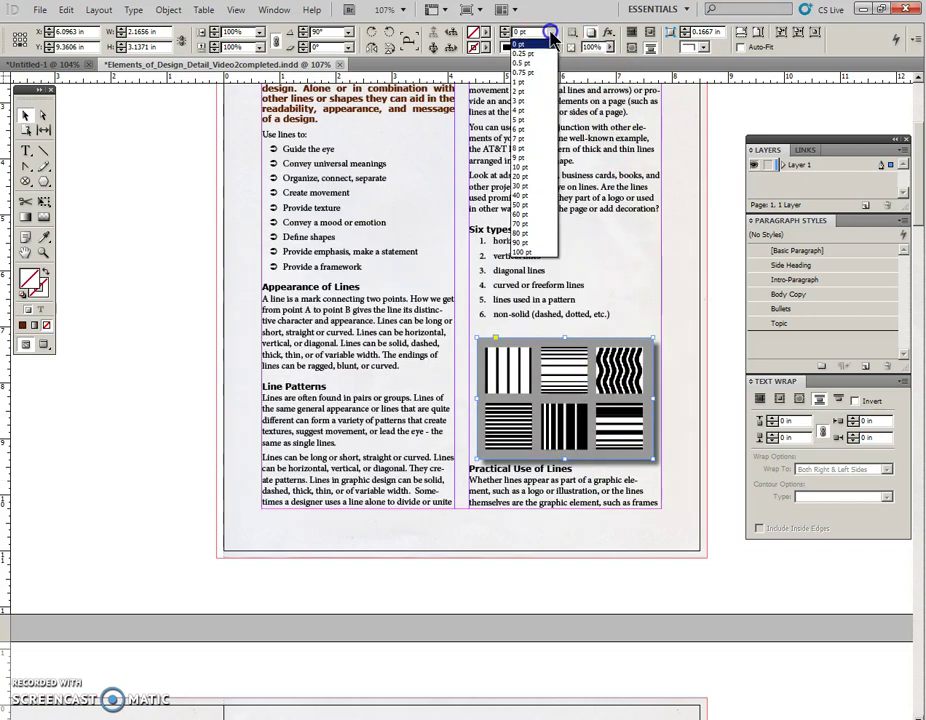
left_click(526, 82)
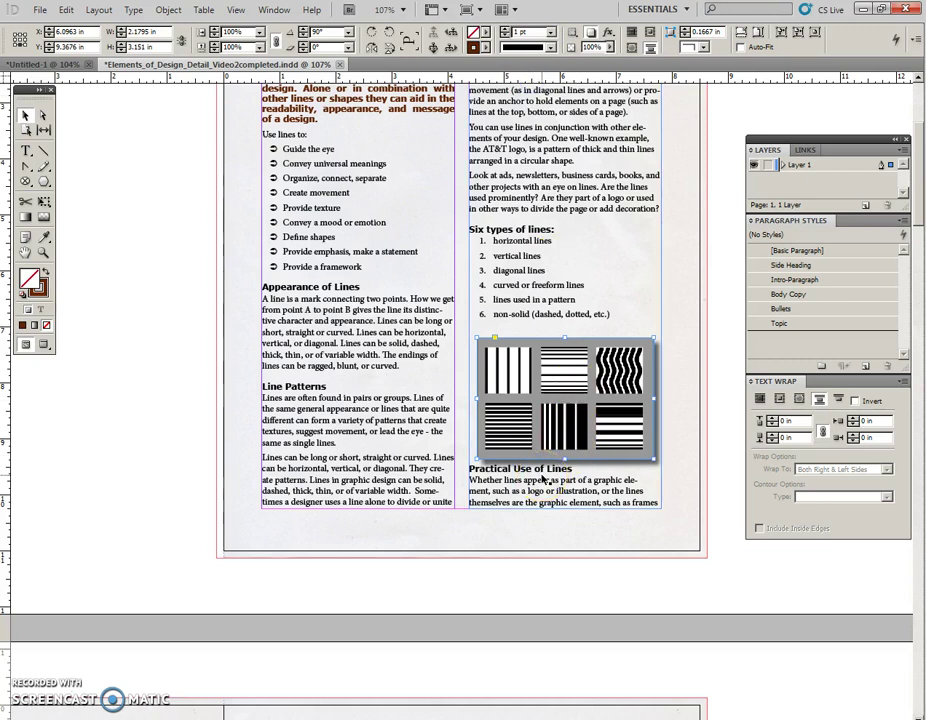
left_click(500, 480)
Step: Insert a page break before the 'Practical Use of Lines' heading in the right column
left_click(472, 476)
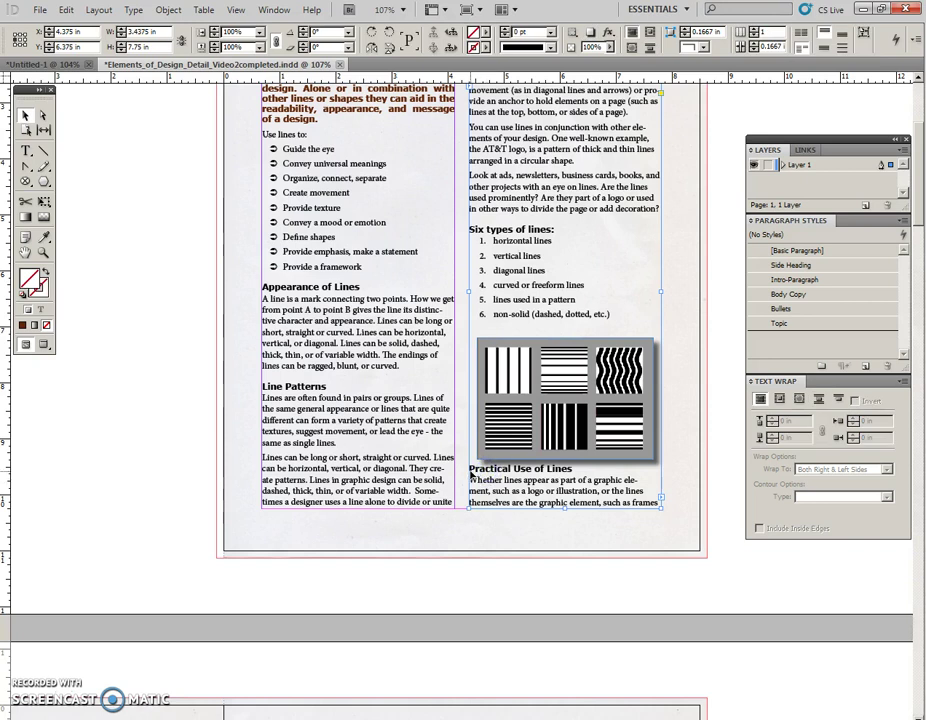
double_click(472, 476)
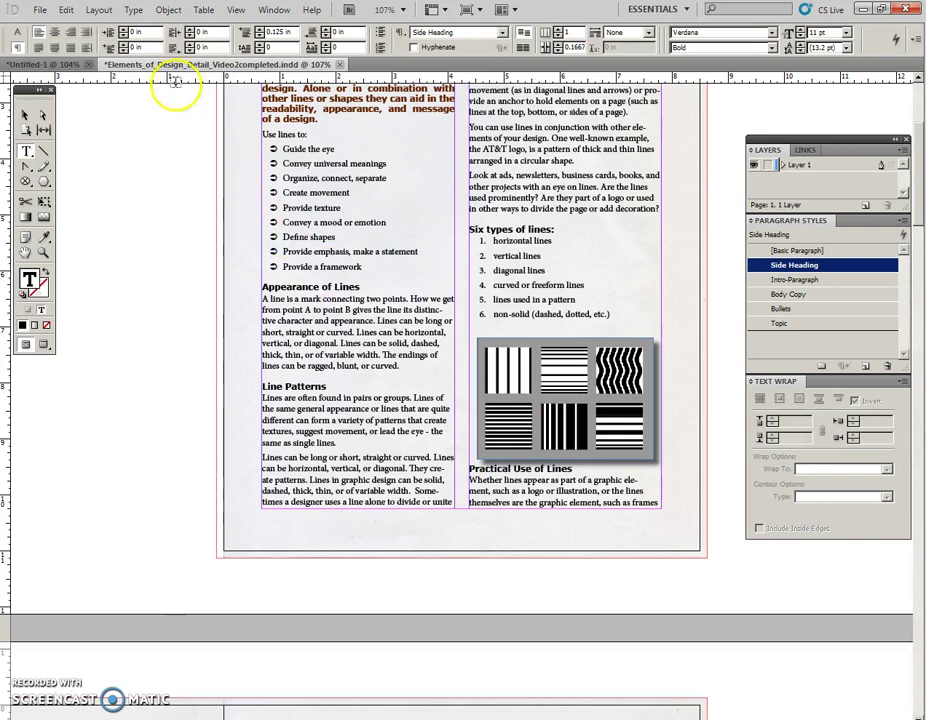
left_click(135, 11)
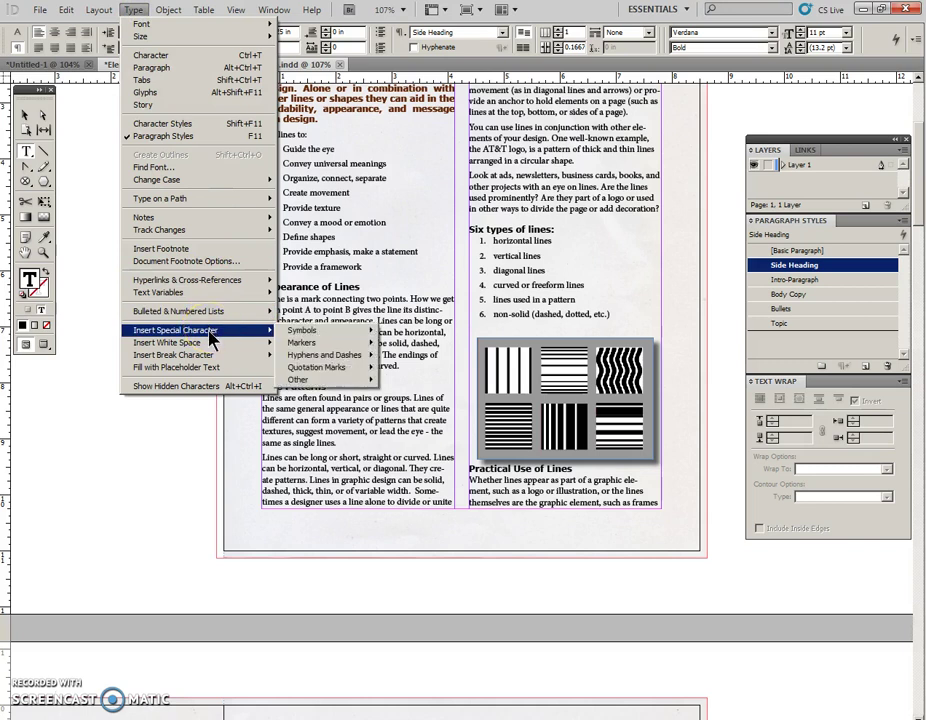
left_click(210, 355)
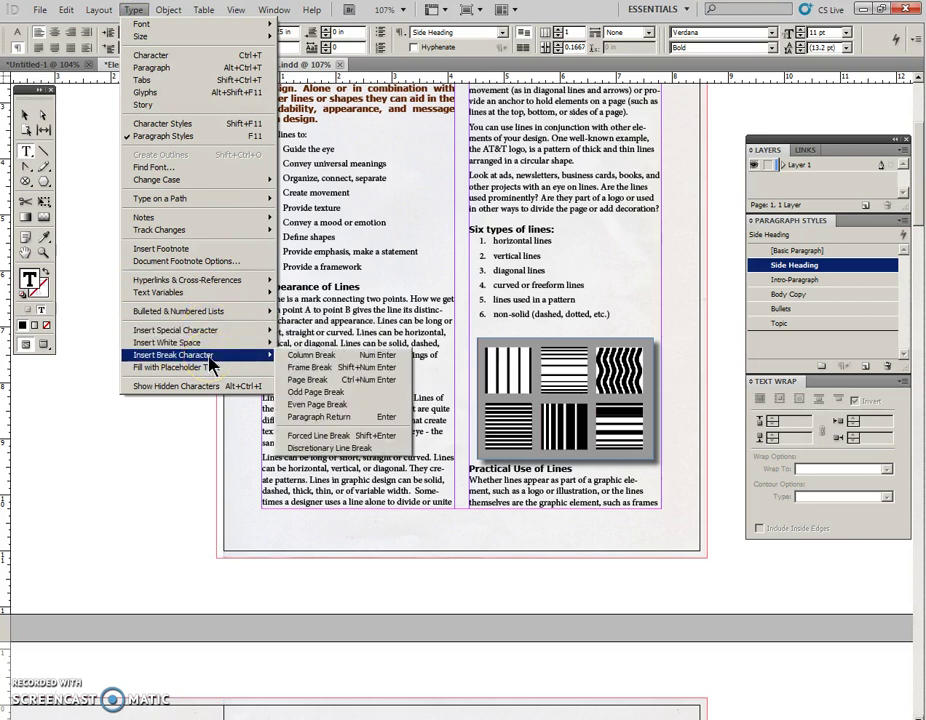
left_click(316, 380)
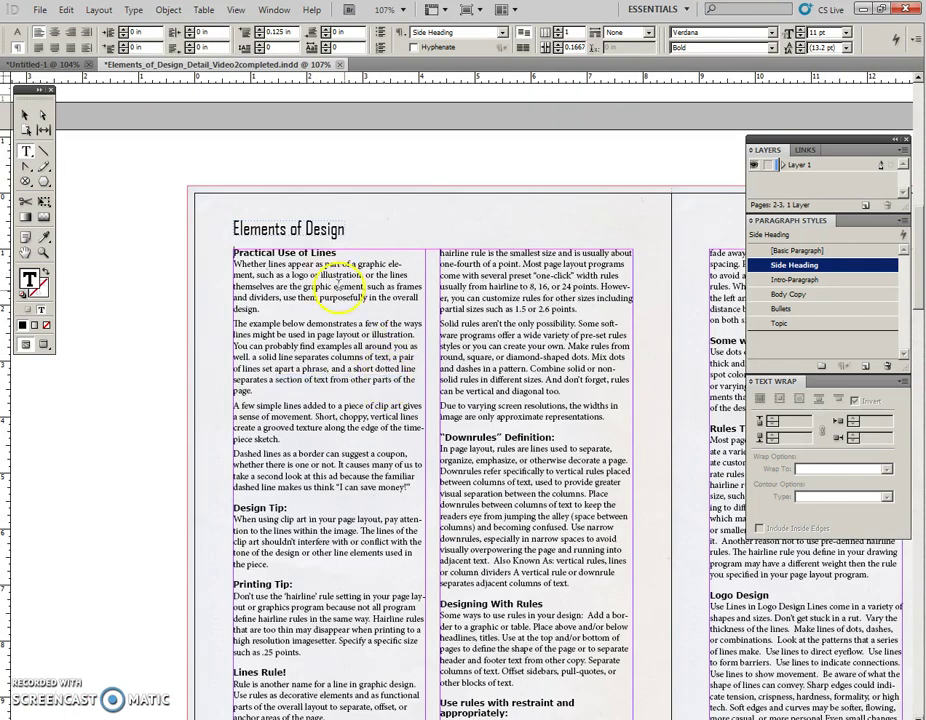
Step: Pan back to the line-patterns image and shrink it slightly from its corner handle
scroll(345, 292, "up", 5)
scroll(349, 291, "up", 1)
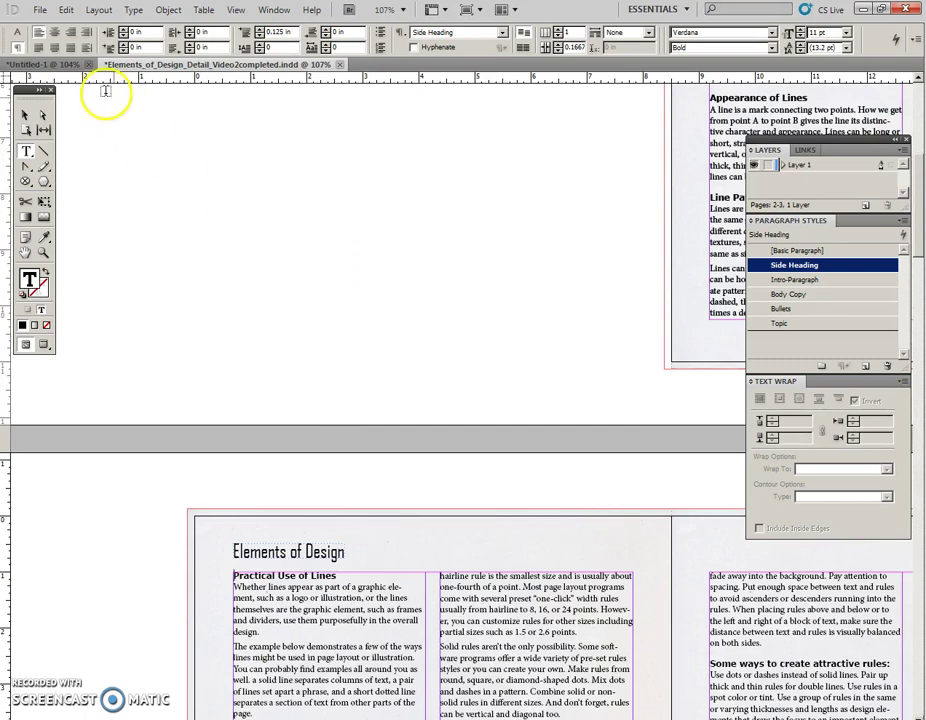
left_click(25, 115)
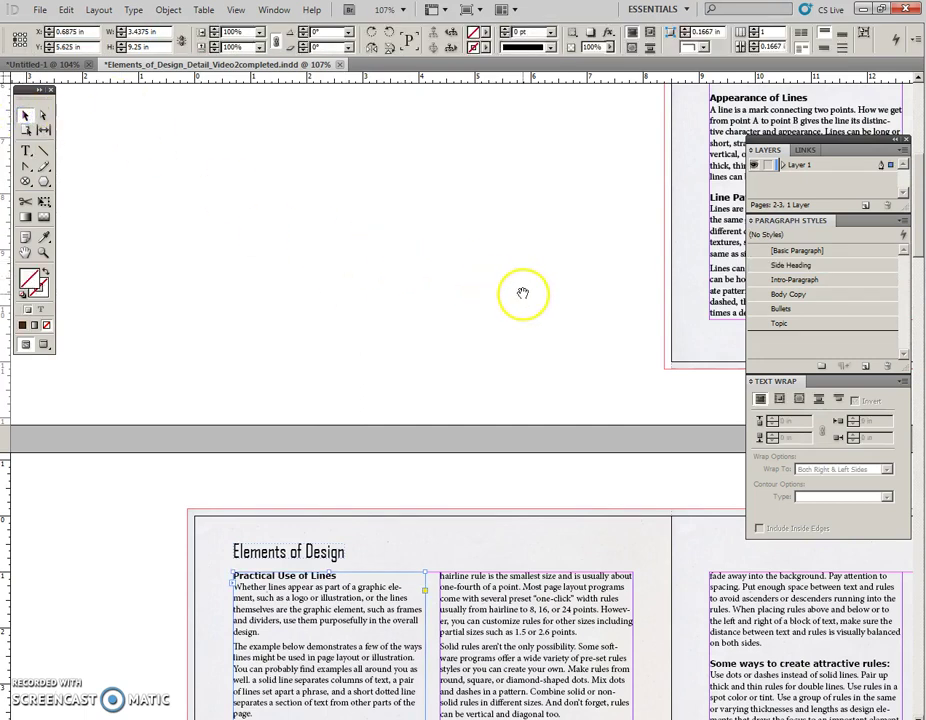
left_click_drag(525, 293, 200, 326)
left_click_drag(604, 306, 515, 335)
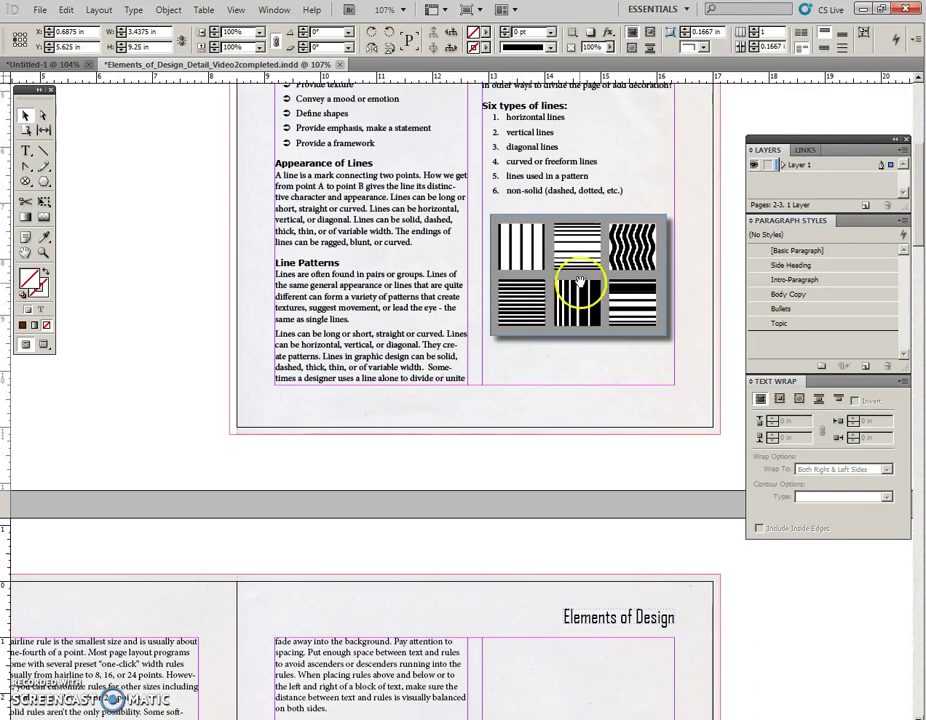
left_click_drag(230, 499, 149, 504)
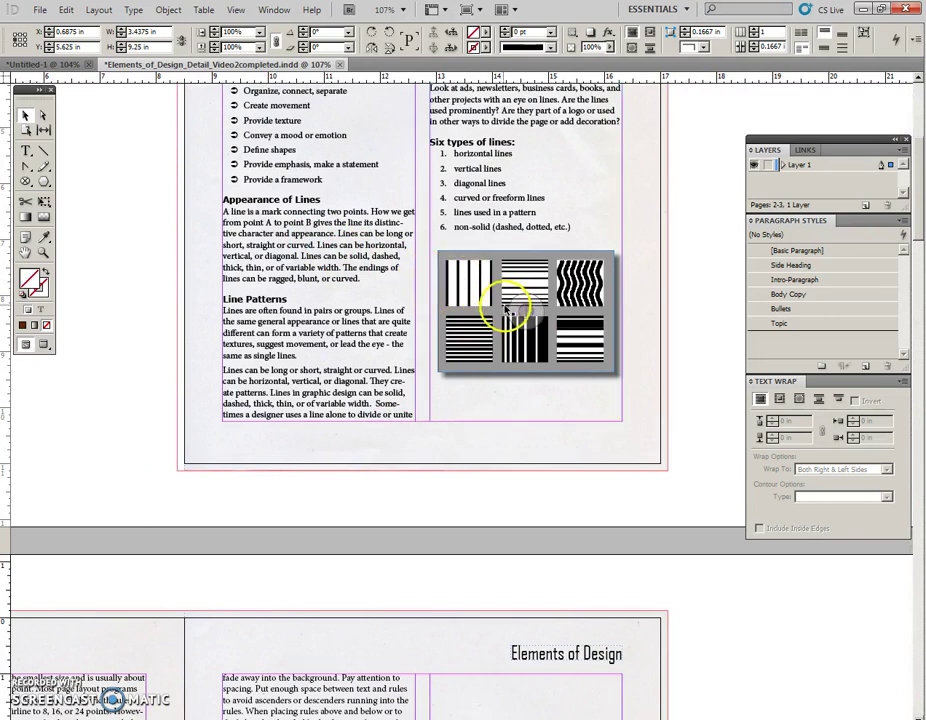
left_click(588, 370)
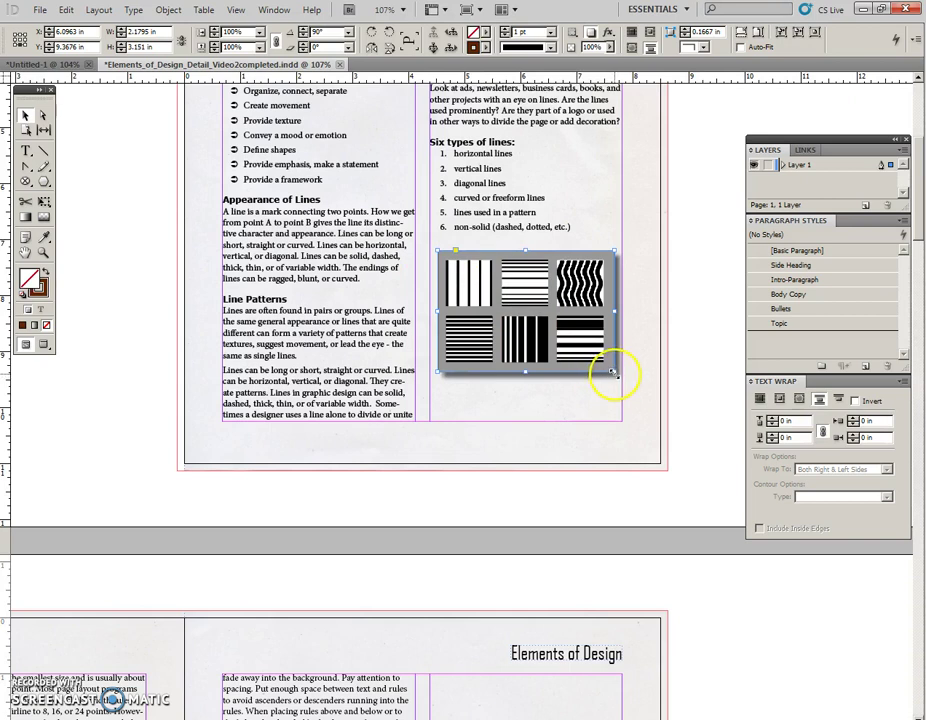
left_click_drag(612, 372, 609, 367)
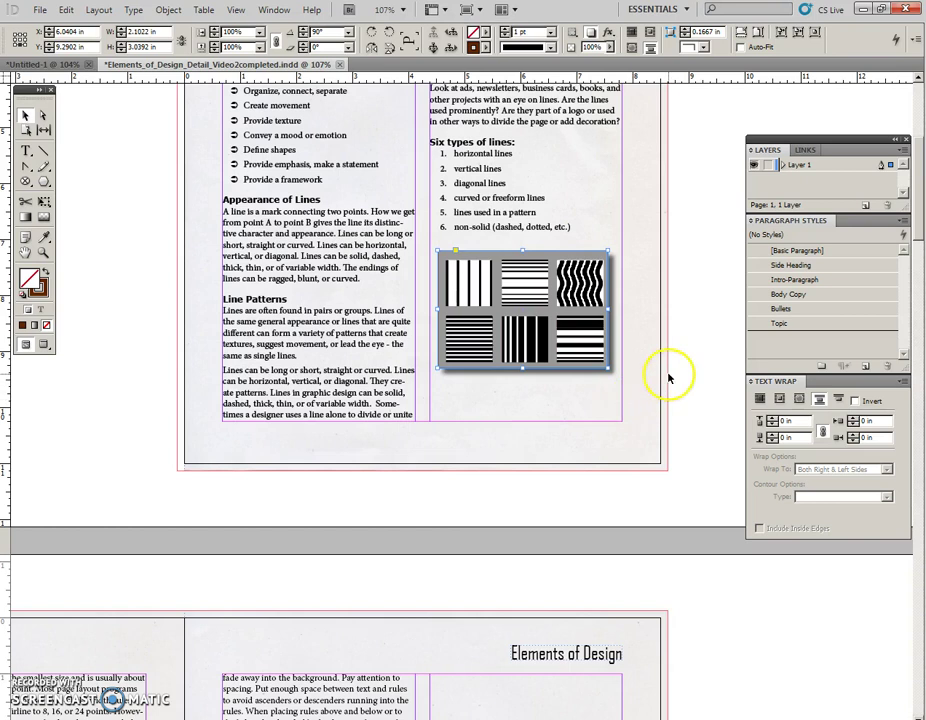
left_click(697, 368)
Step: Shrink the line-patterns image a little more, then deselect it
left_click(583, 357)
mouse_move(609, 372)
left_mouse_down()
mouse_move(596, 359)
mouse_move(604, 366)
left_mouse_up()
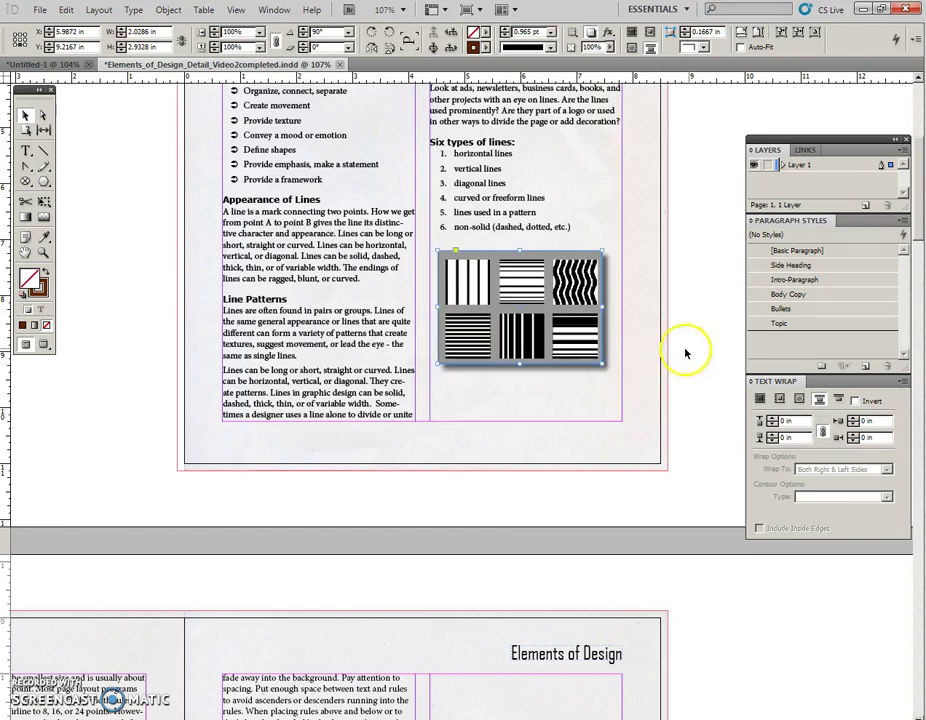
left_click(718, 342)
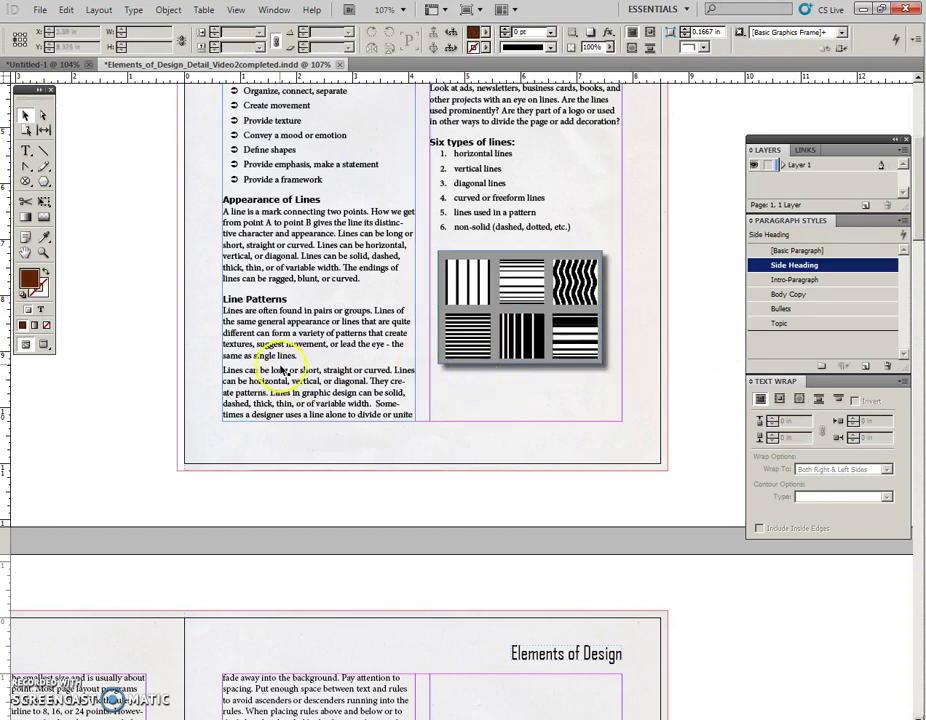
left_click(126, 480)
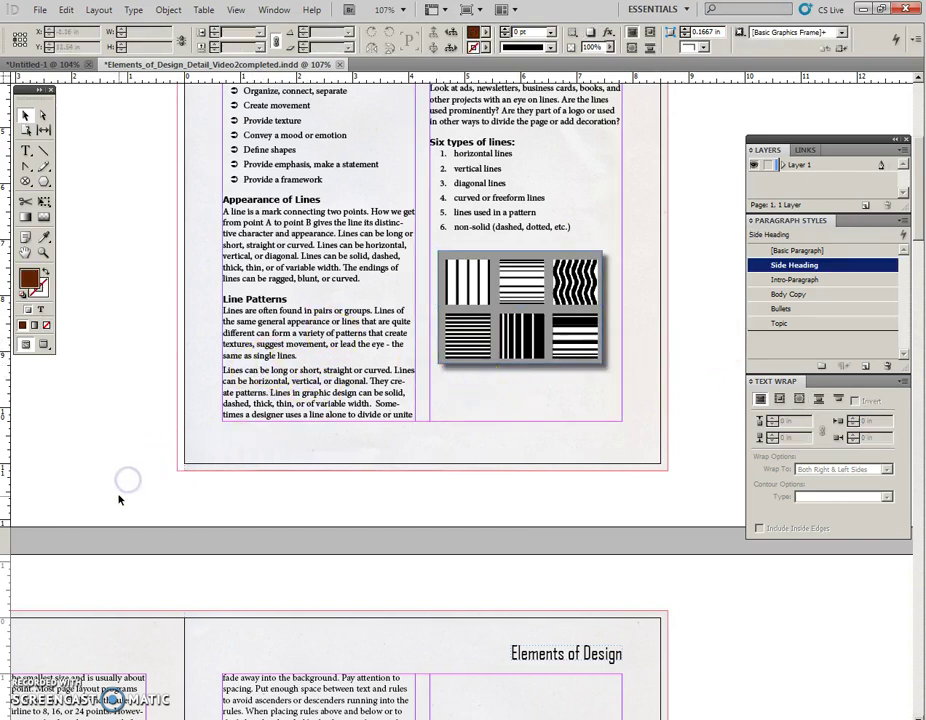
Step: Pan the spread down to the Elements of Design page showing 'Practical Use of Lines'
left_click_drag(126, 501, 490, 160)
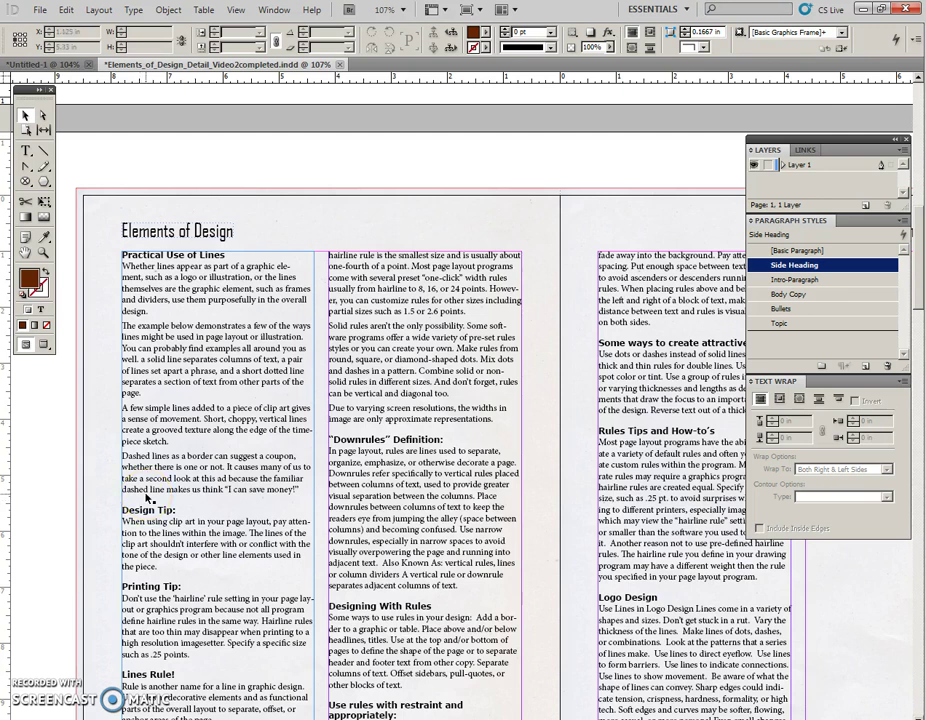
Step: Place Use_of_Lines.jpg in a frame drawn across the left column
key("ctrl+d")
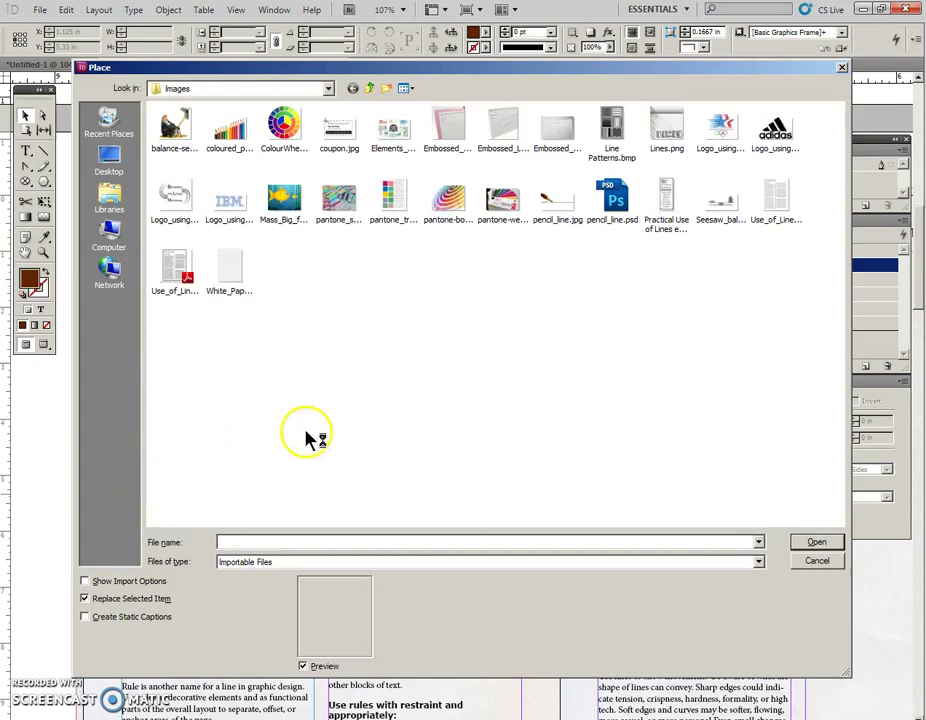
left_click(779, 205)
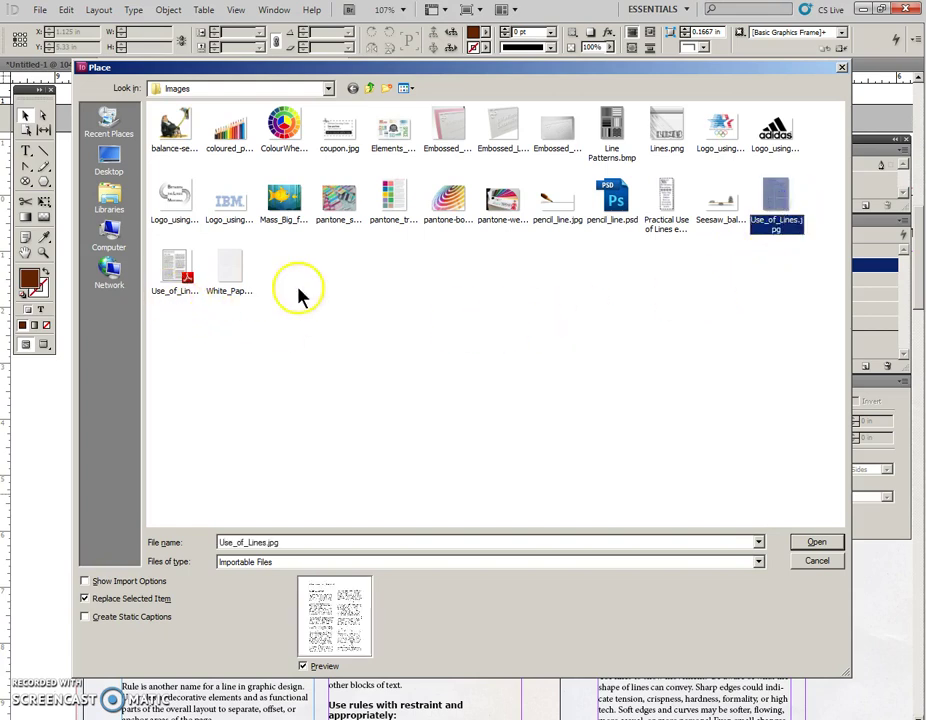
left_click(817, 542)
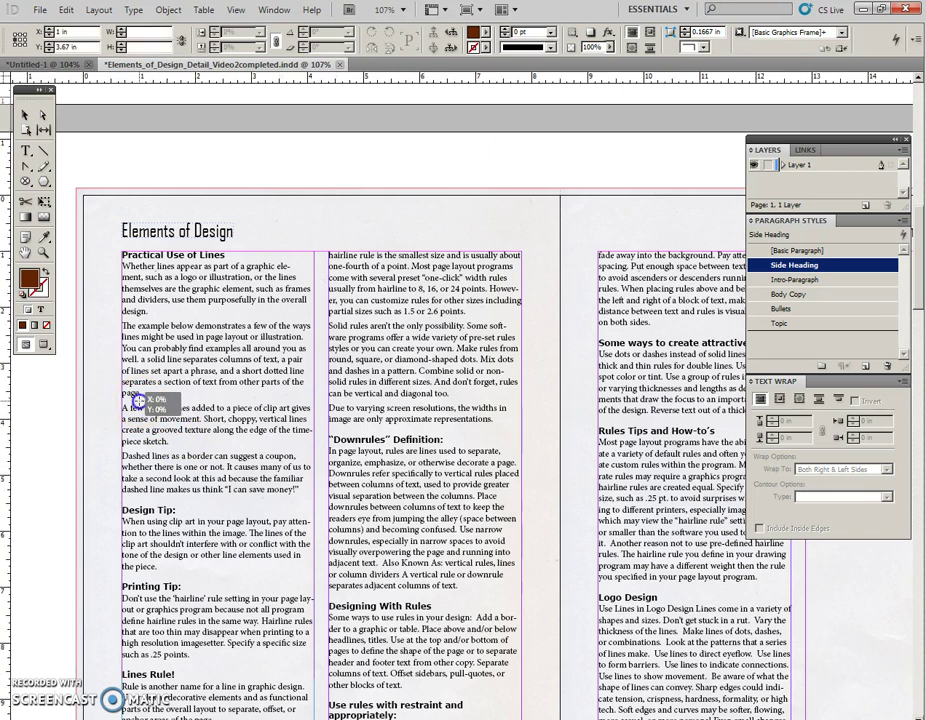
left_click_drag(122, 401, 268, 507)
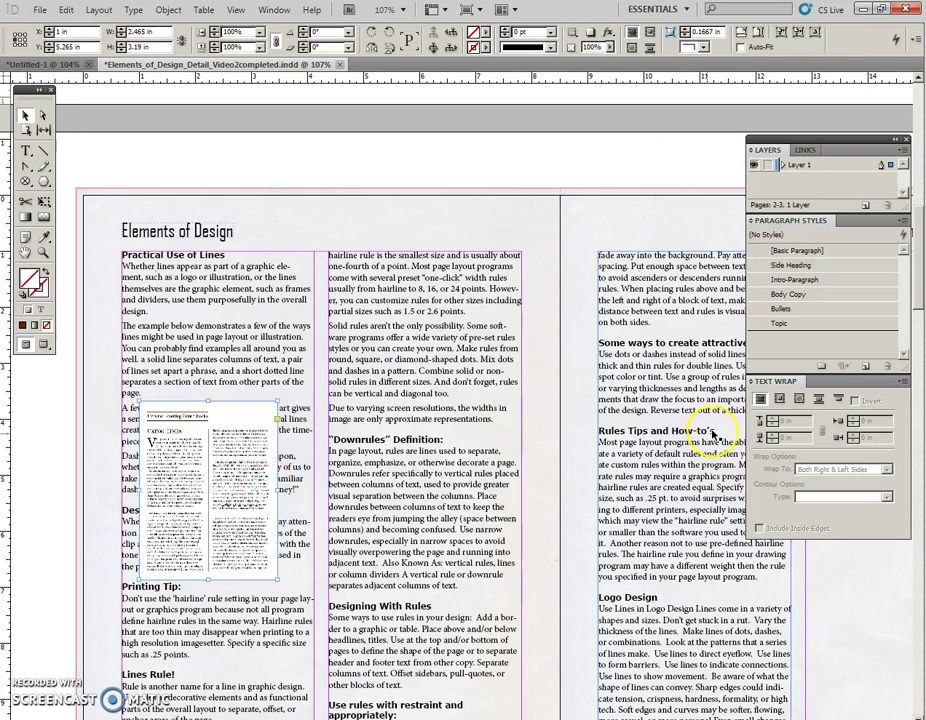
Step: Give the Use of Lines image Jump Object text wrap, a default drop shadow and 1 pt stroke
left_click(821, 399)
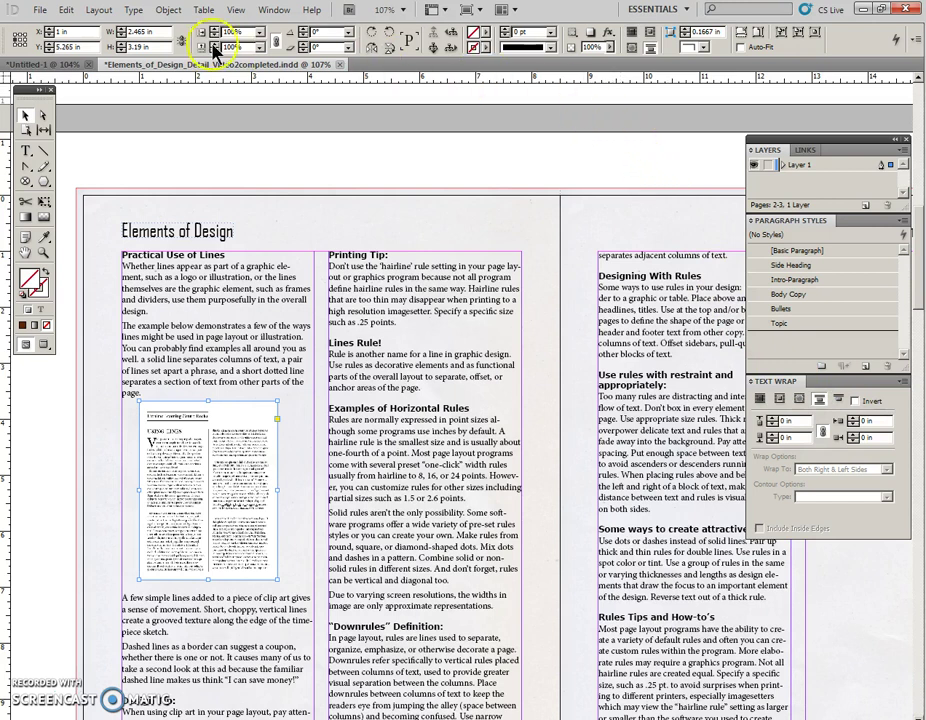
left_click(165, 12)
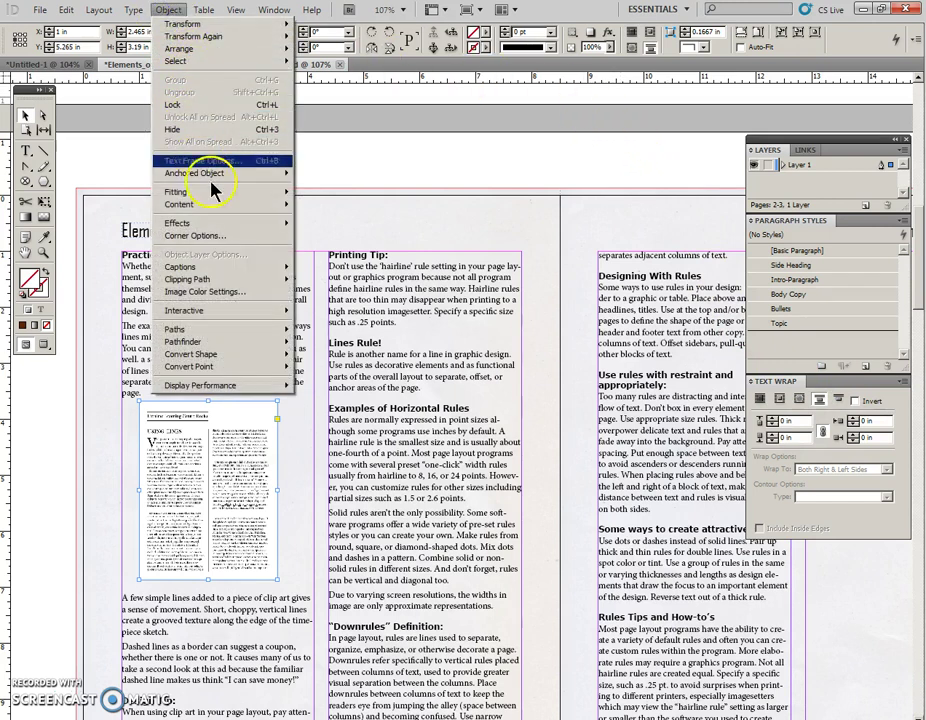
mouse_move(248, 229)
left_click(310, 248)
left_click(590, 493)
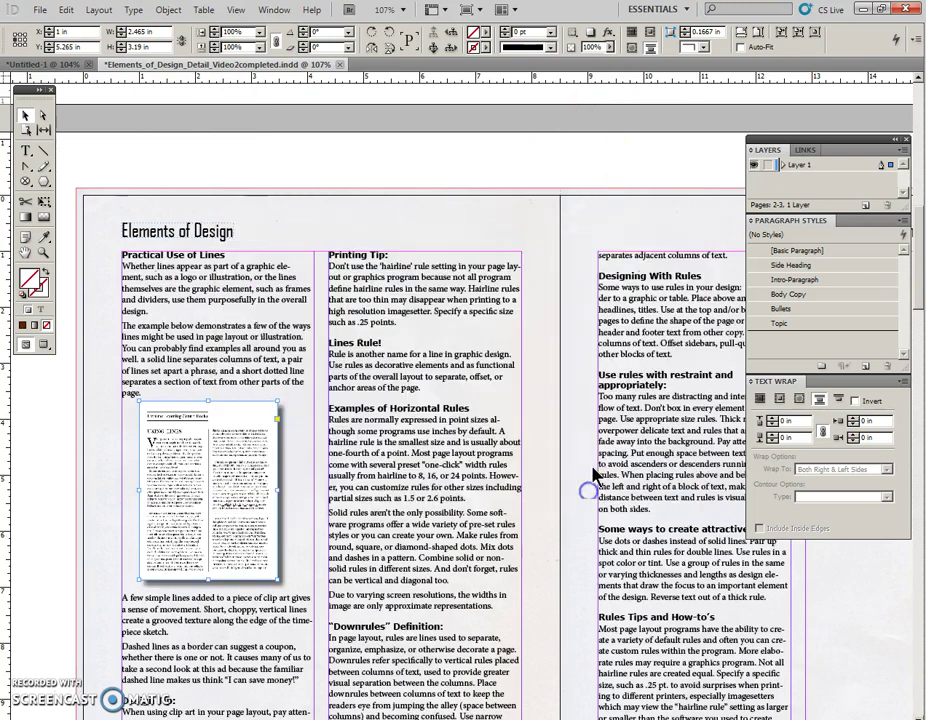
left_click(551, 38)
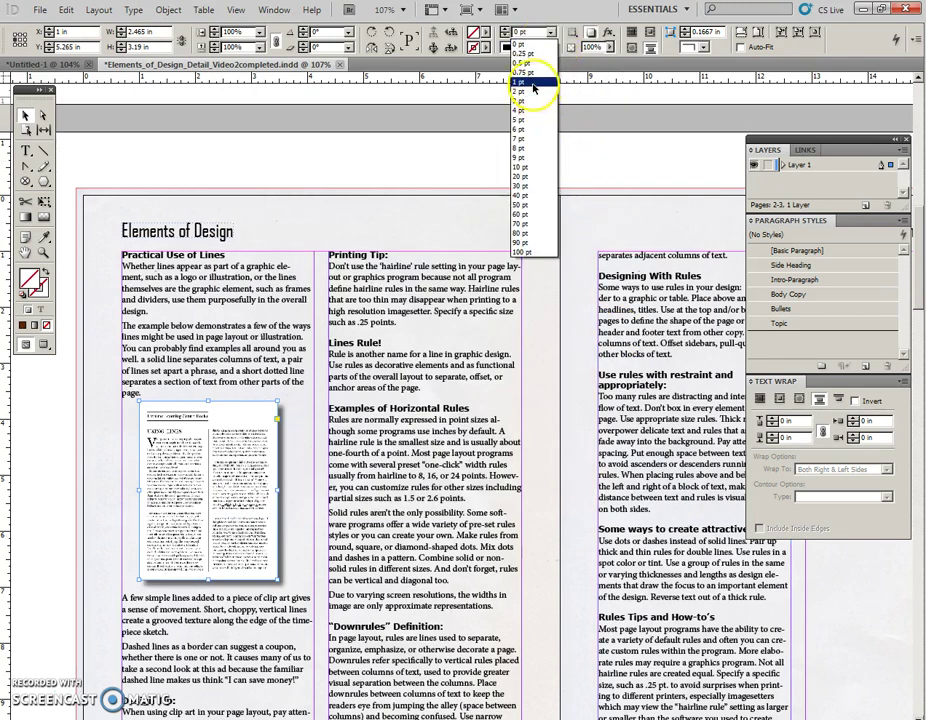
left_click(533, 89)
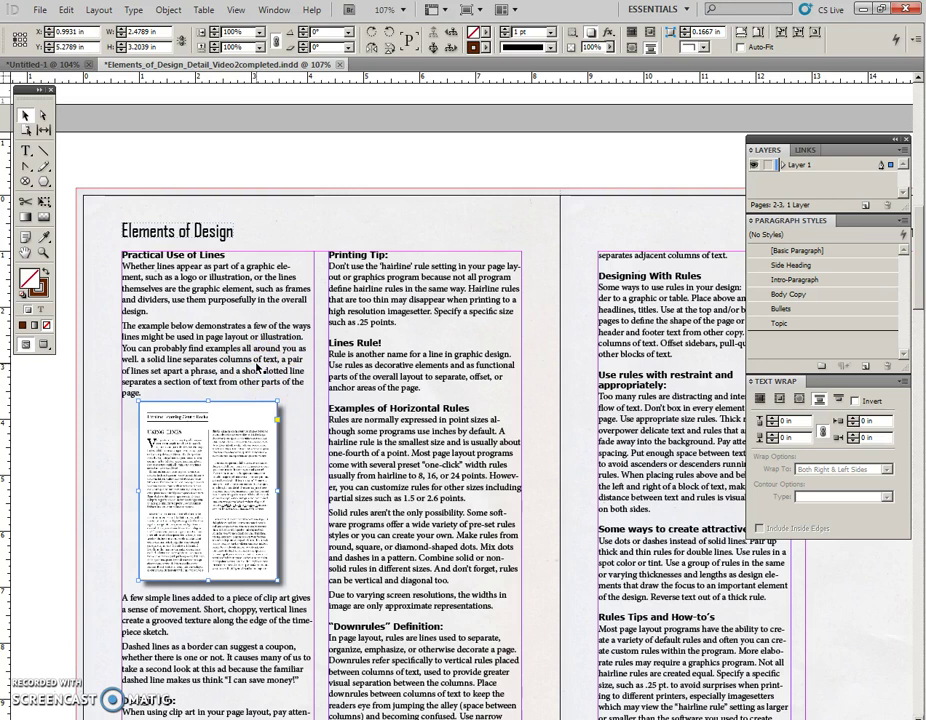
Step: Shrink the Use of Lines image slightly, nudge it right, then select the left-column text frame
scroll(382, 465, "down", 3)
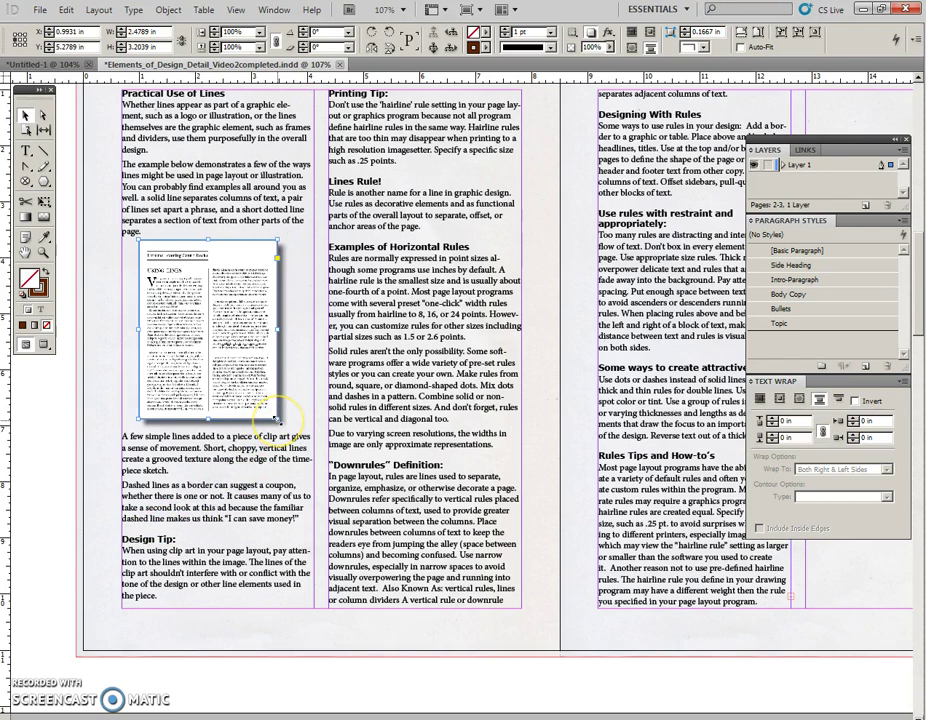
left_click_drag(304, 421, 297, 445)
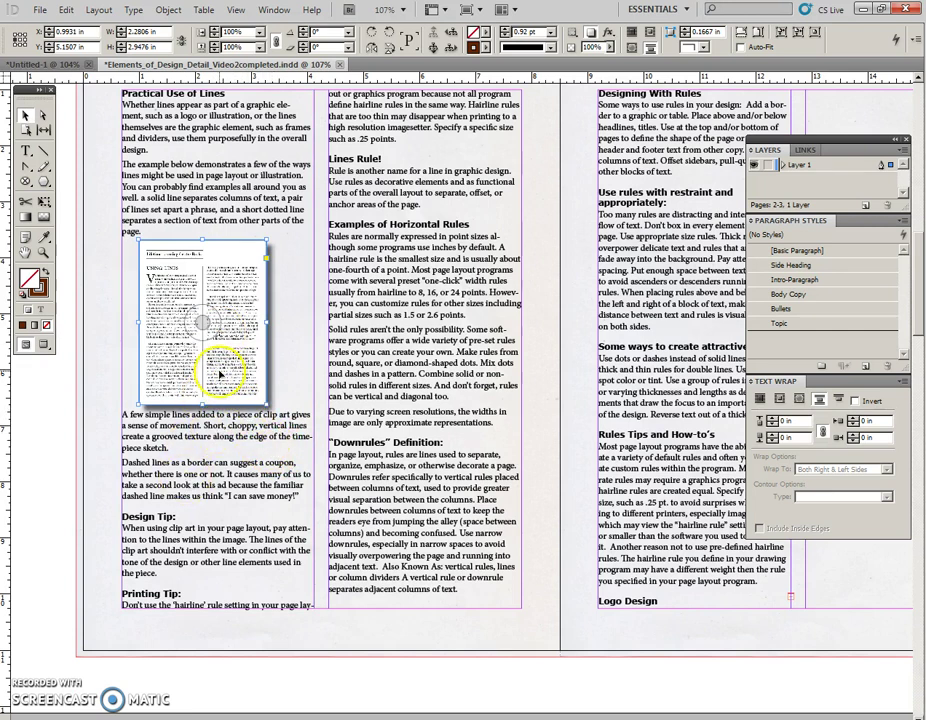
left_click_drag(218, 374, 220, 375)
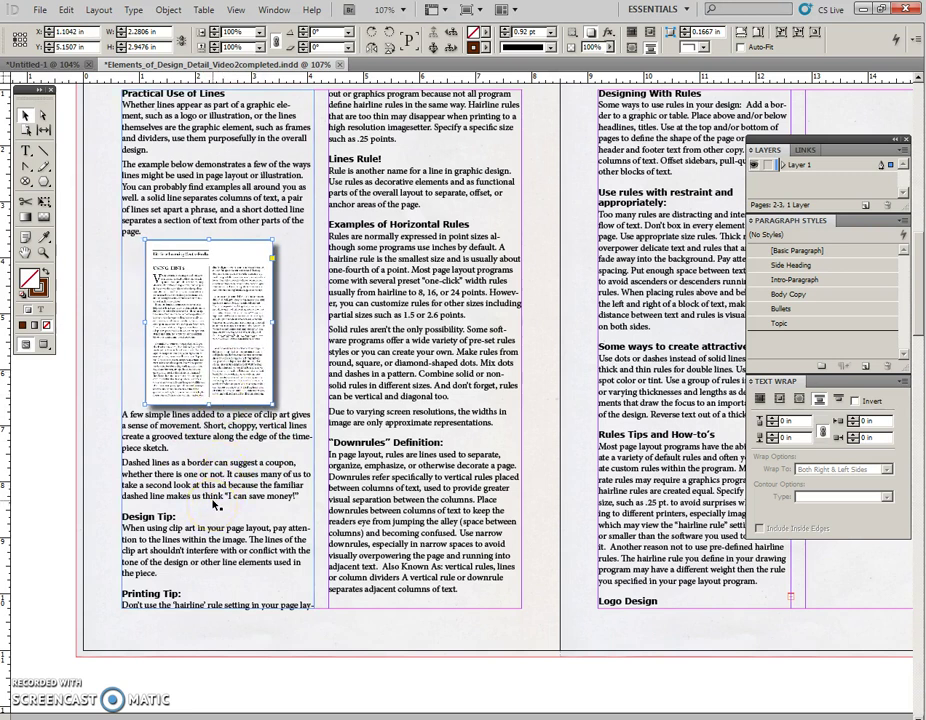
left_click(226, 497)
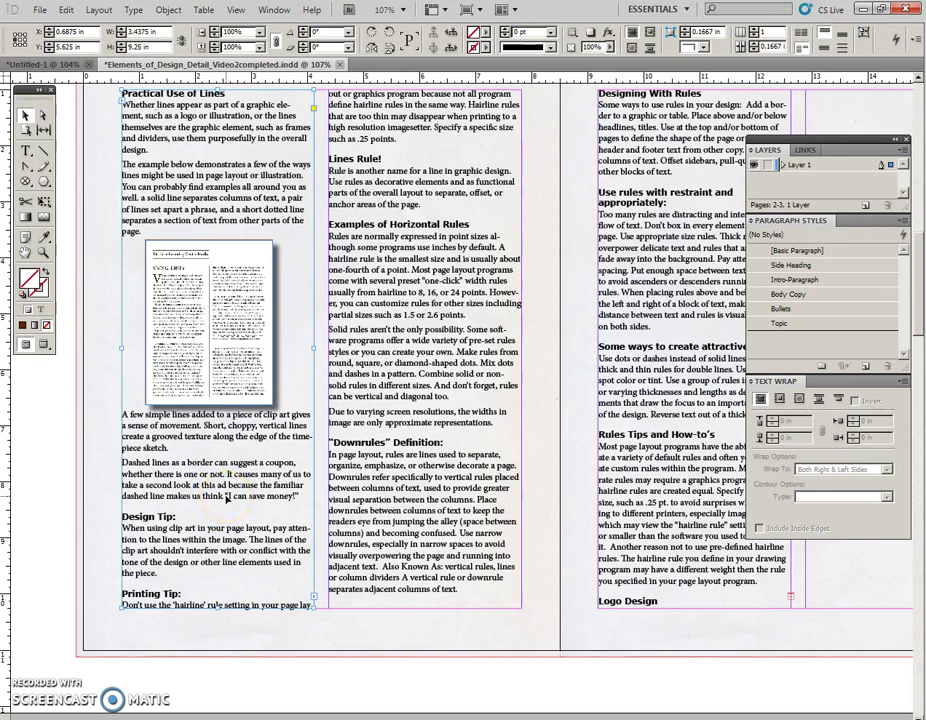
Step: Place coupon.jpg from the Images folder in a frame over the Design Tip section
left_click(159, 585)
key("ctrl+d")
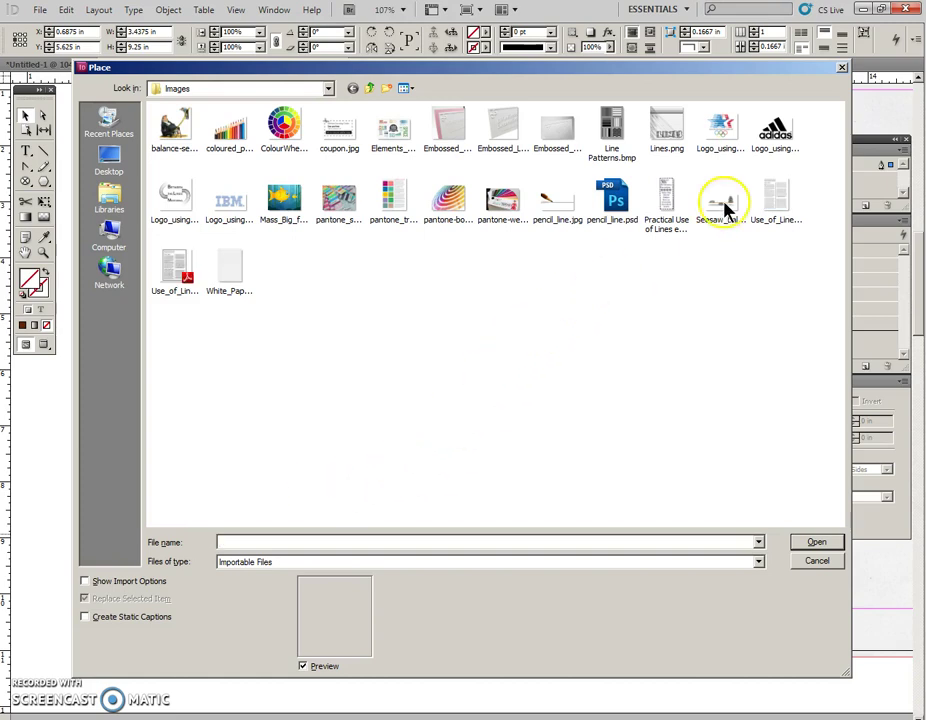
left_click(339, 140)
left_click(816, 543)
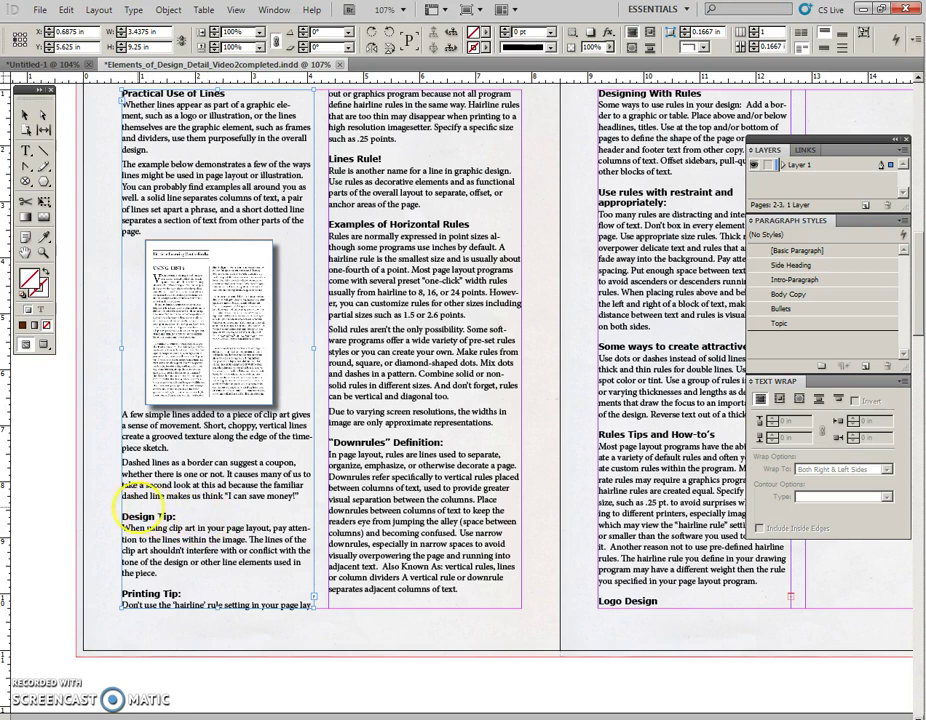
left_click_drag(128, 505, 276, 565)
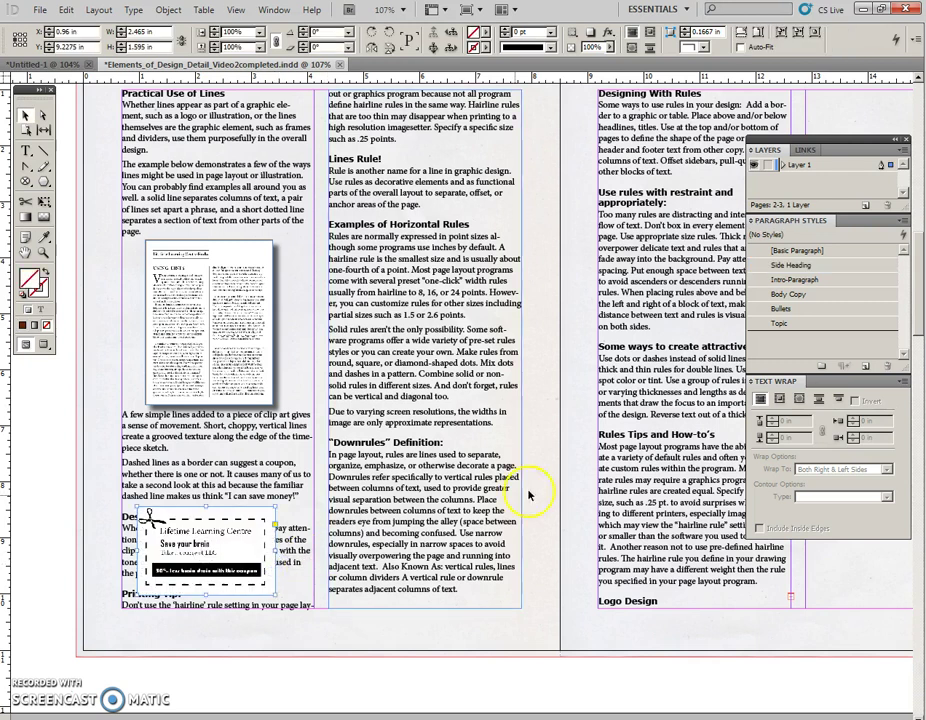
Step: Give the coupon Jump Object text wrap, a drop shadow and a 1 pt stroke
left_click(820, 399)
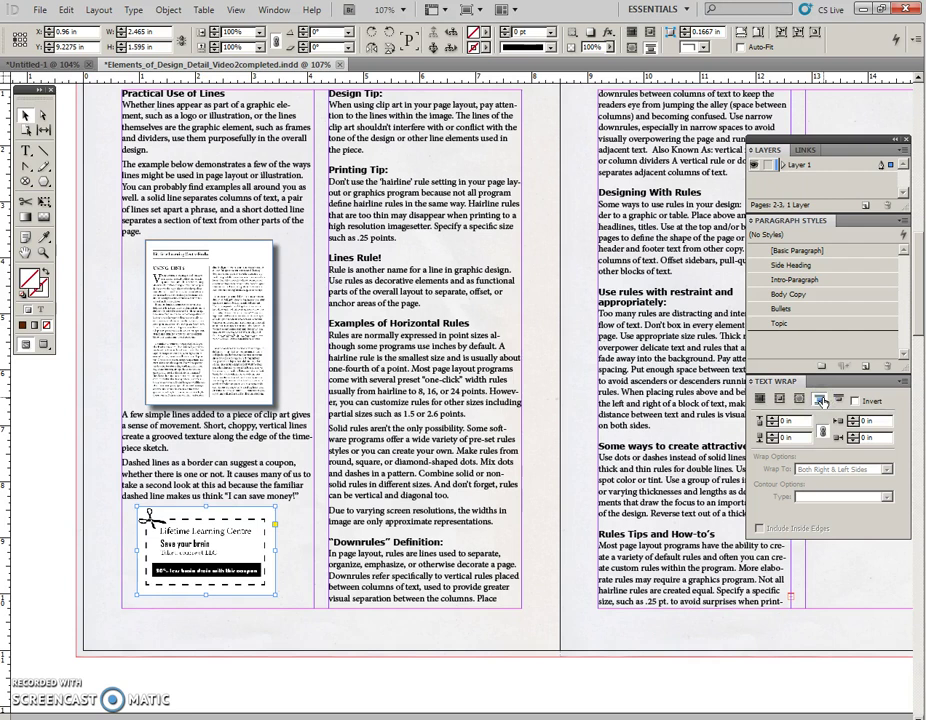
left_click(350, 97)
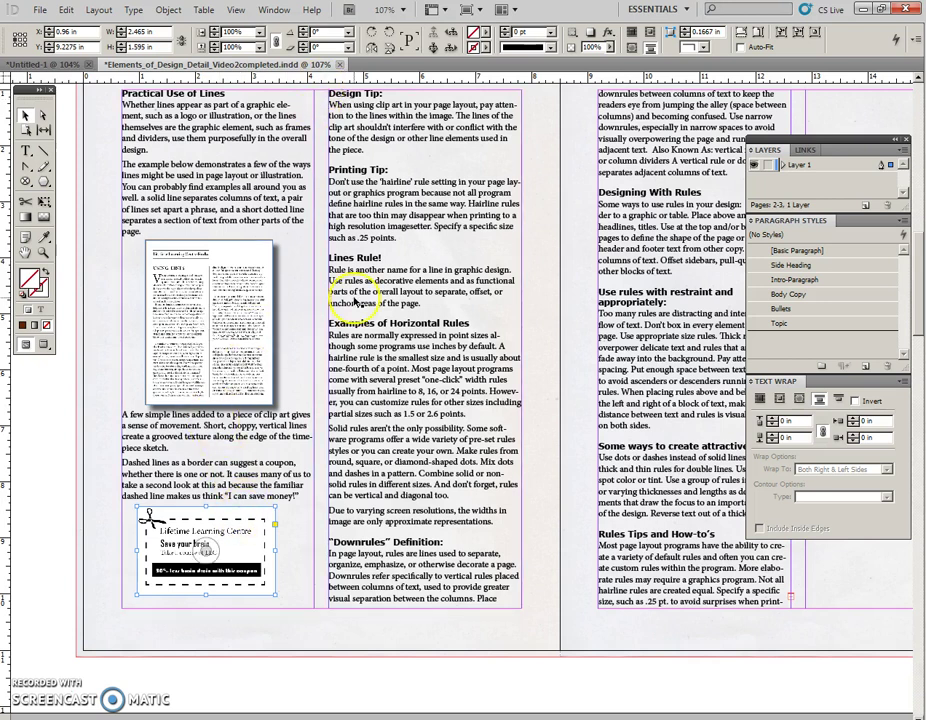
left_click(168, 10)
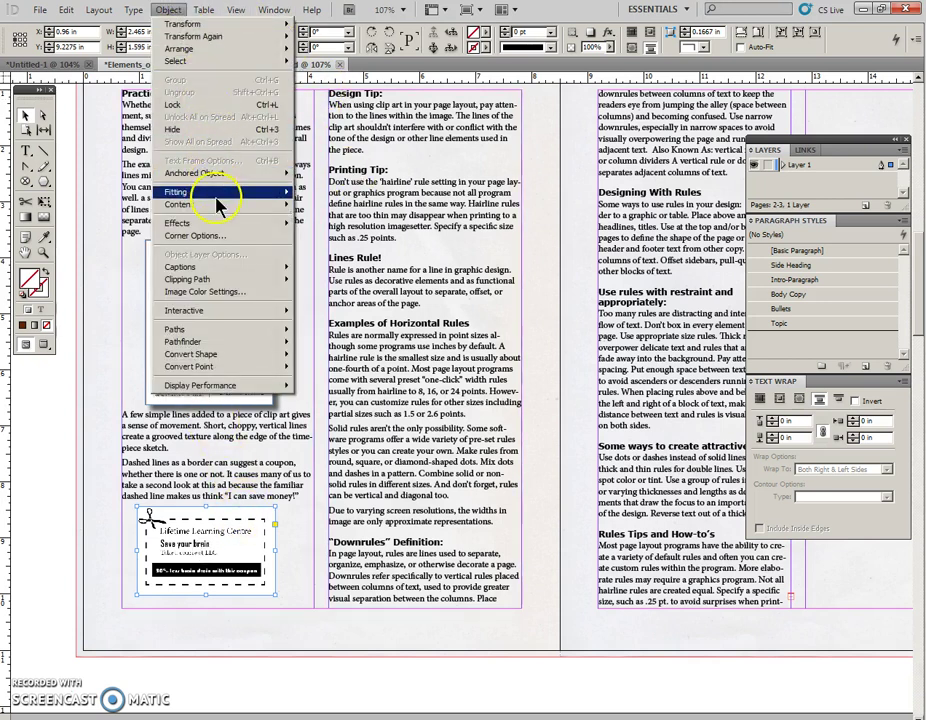
mouse_move(295, 225)
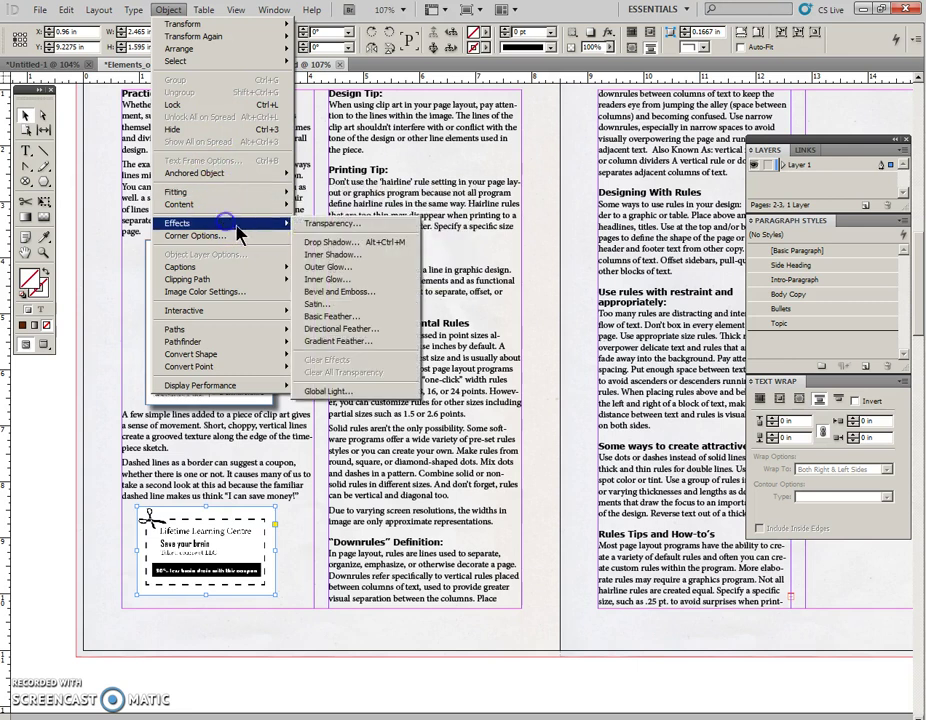
left_click(335, 238)
left_click(594, 492)
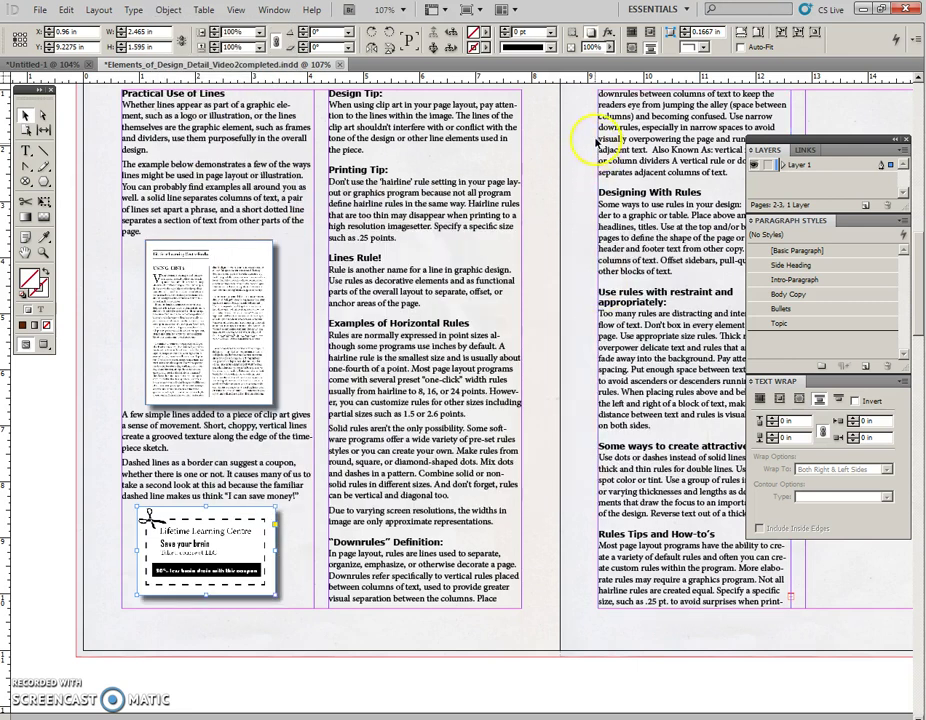
left_click(550, 32)
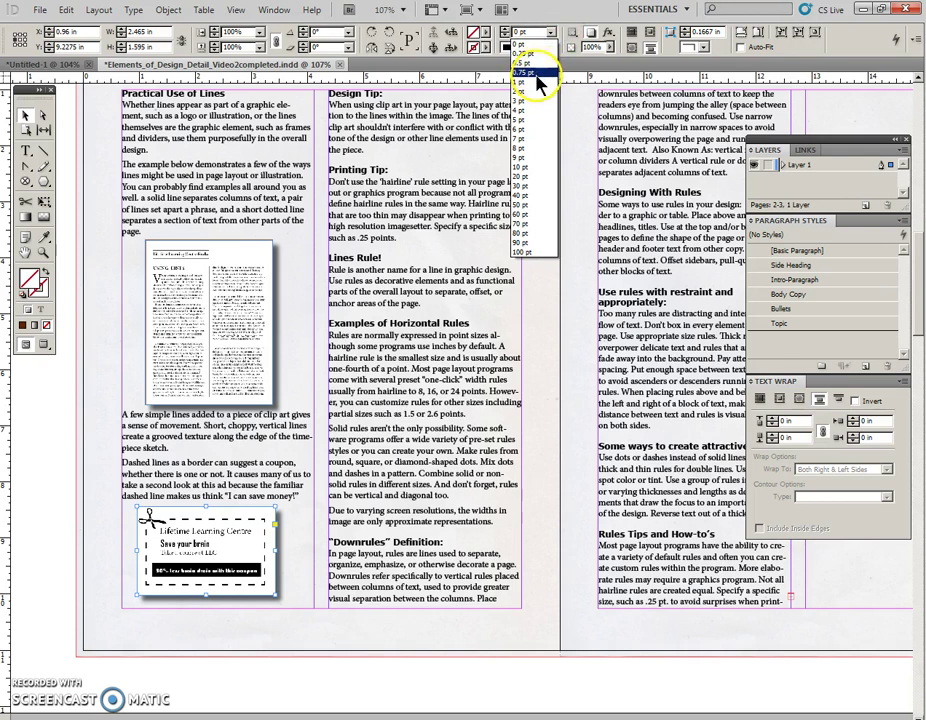
left_click(538, 82)
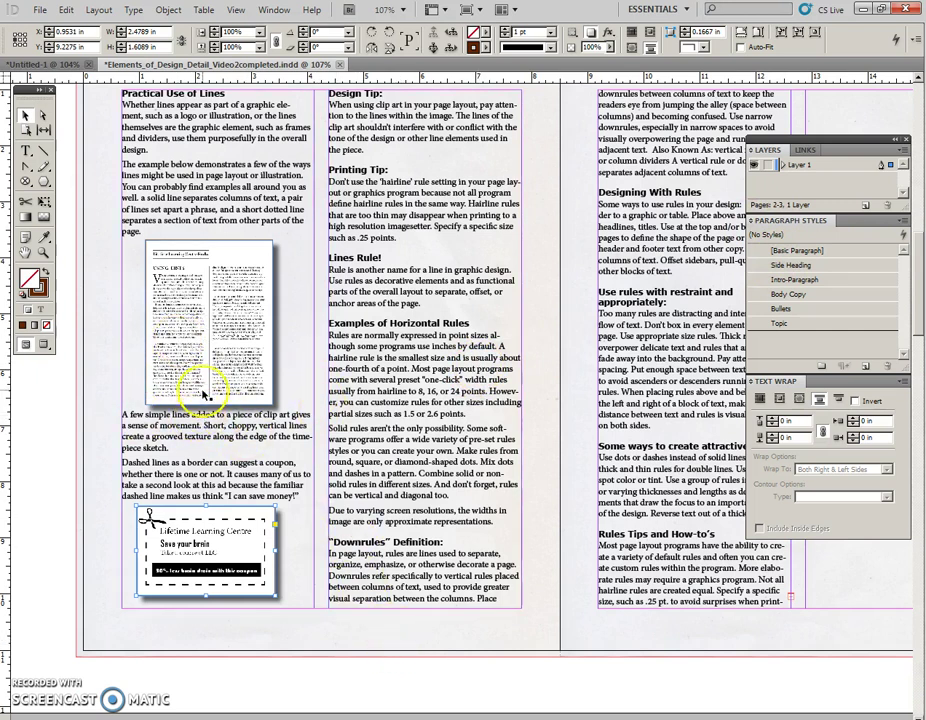
Step: Set the Use of Lines image's text wrap offsets to 0.125 in and nudge it lower
left_click(240, 372)
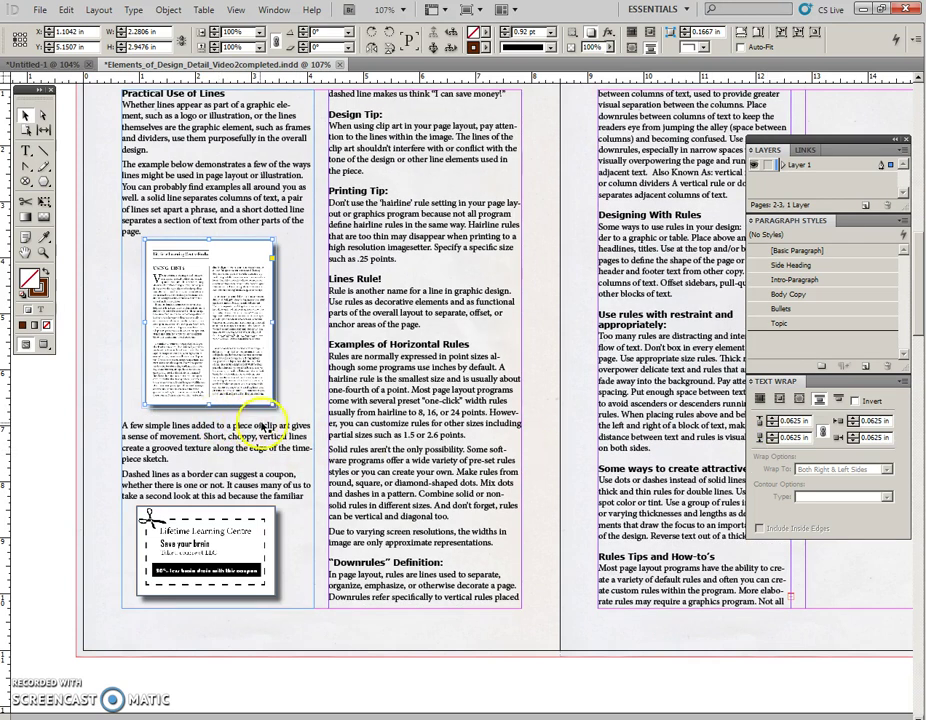
left_click(771, 423)
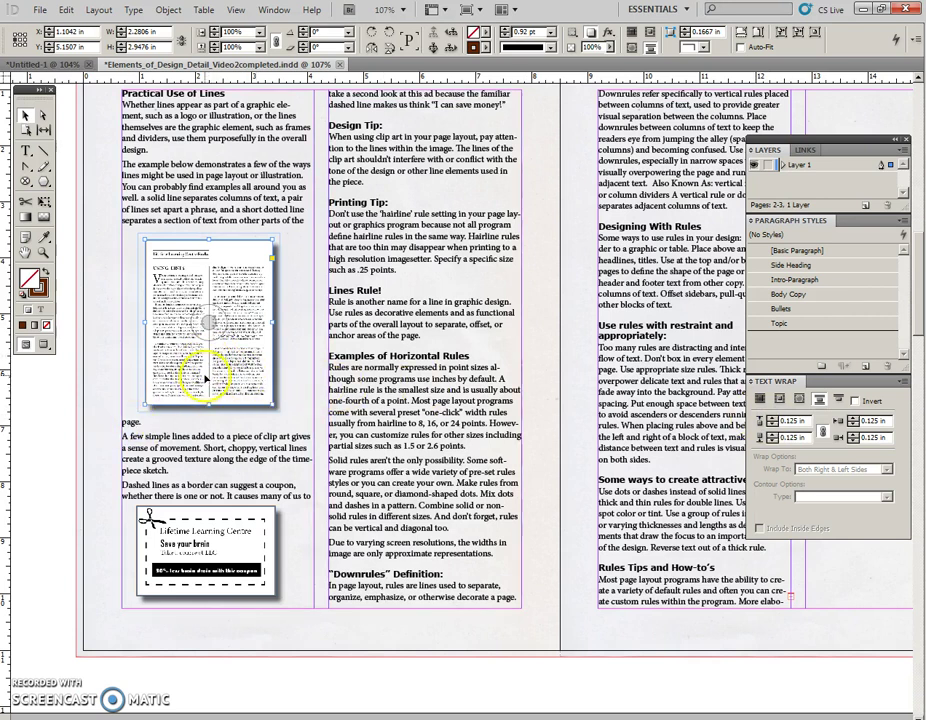
left_click_drag(253, 381, 253, 383)
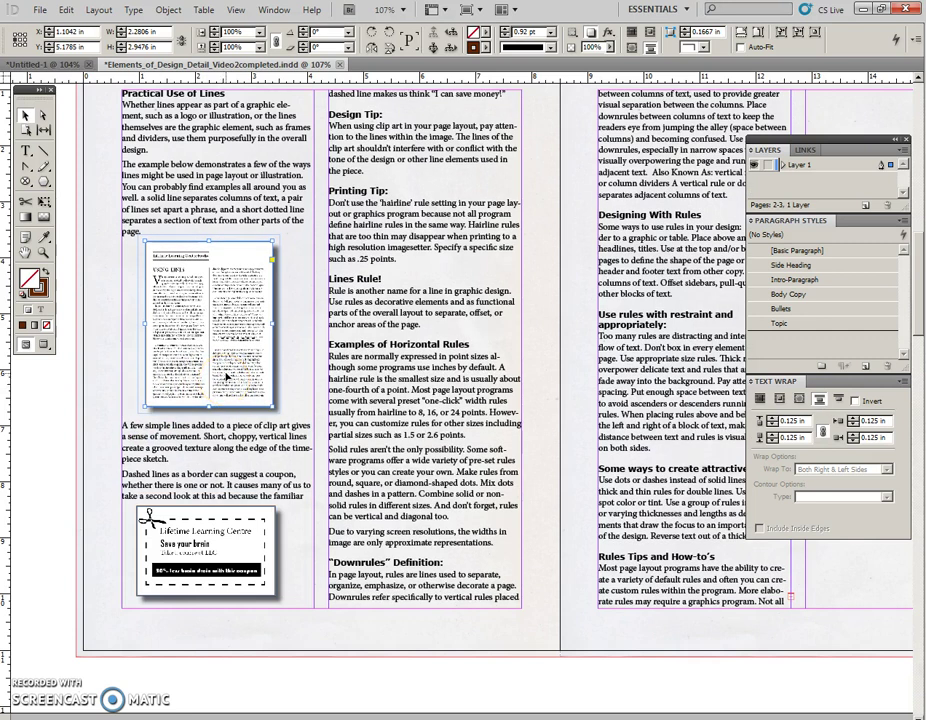
left_click(361, 687)
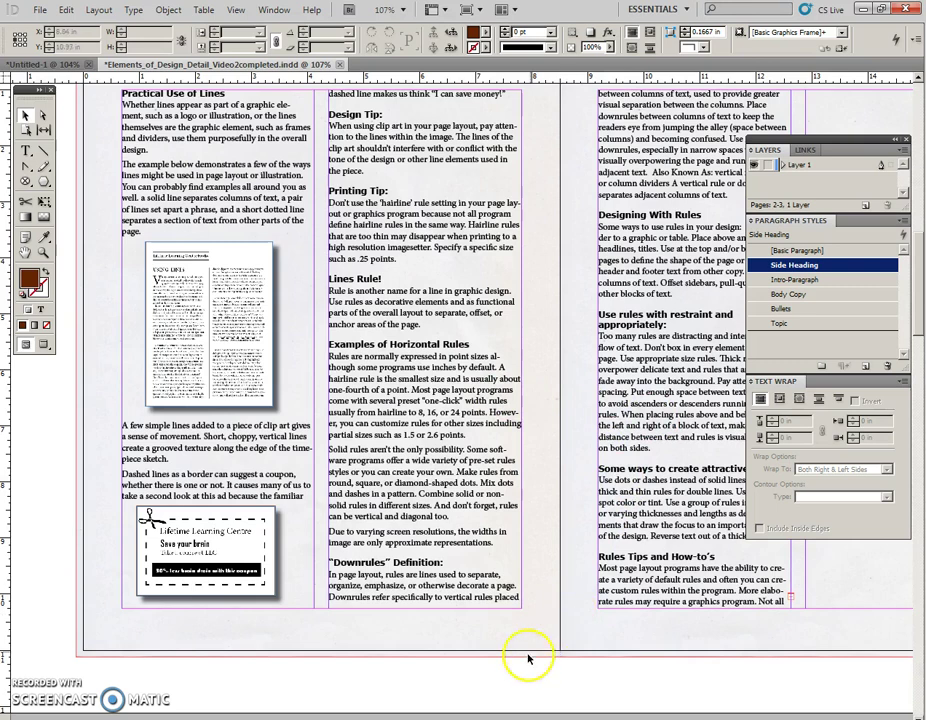
Step: Thread the middle frame's overflow text into the right page's empty right column, then bring up Place
scroll(583, 629, "right", 10)
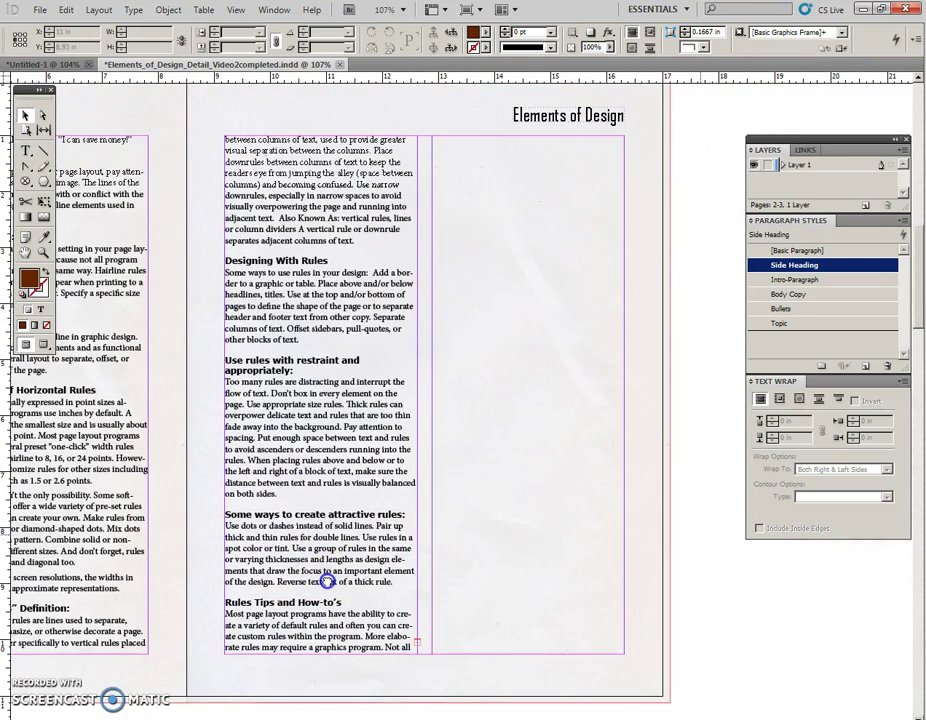
left_click(419, 647)
left_click(419, 647)
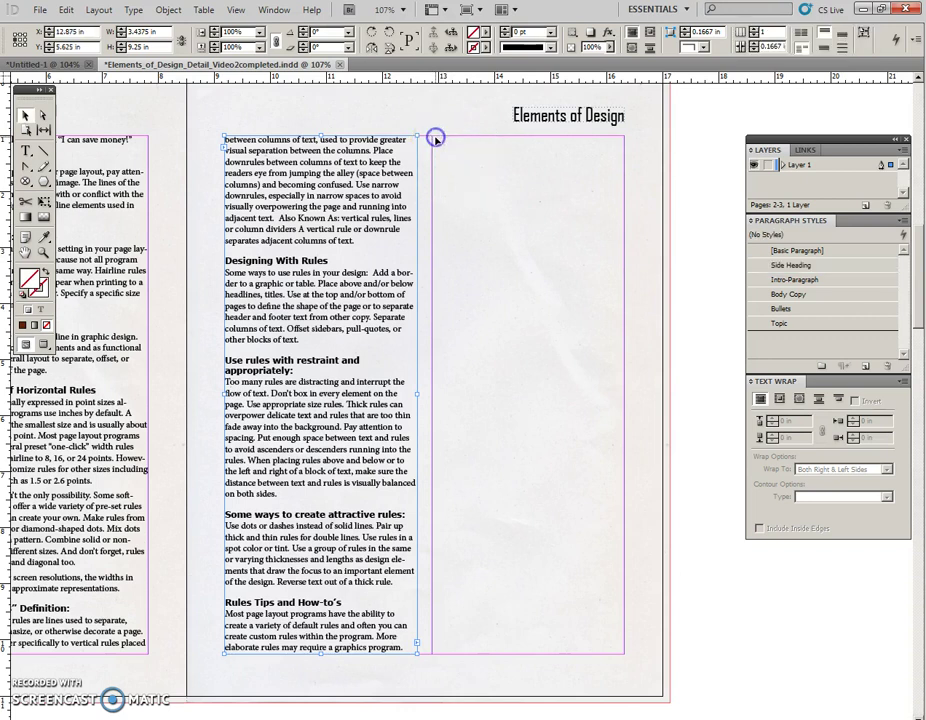
left_click(435, 140)
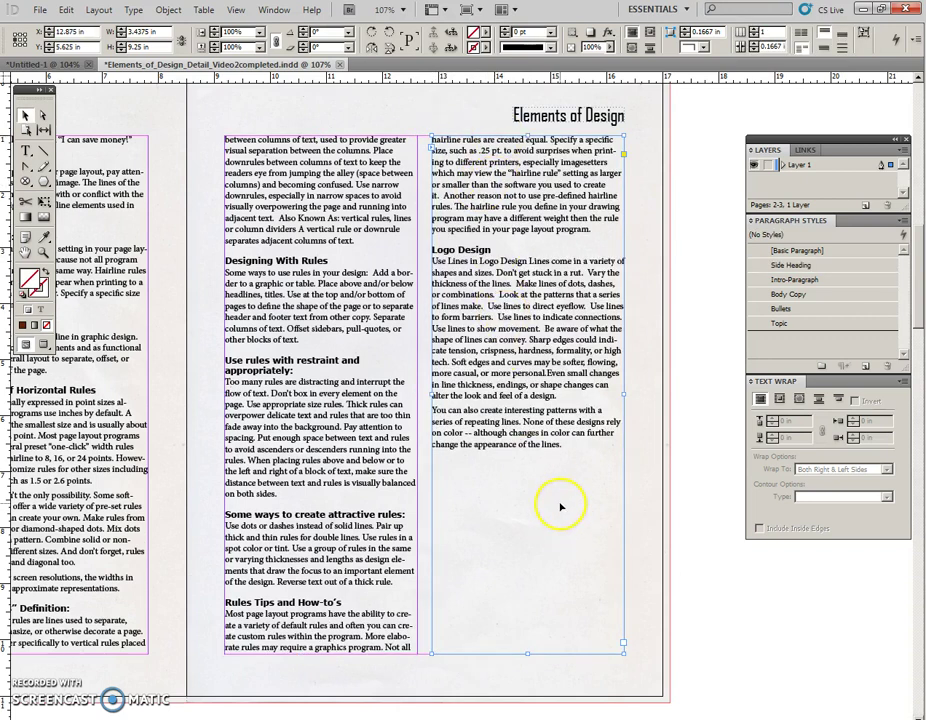
key("ctrl+d")
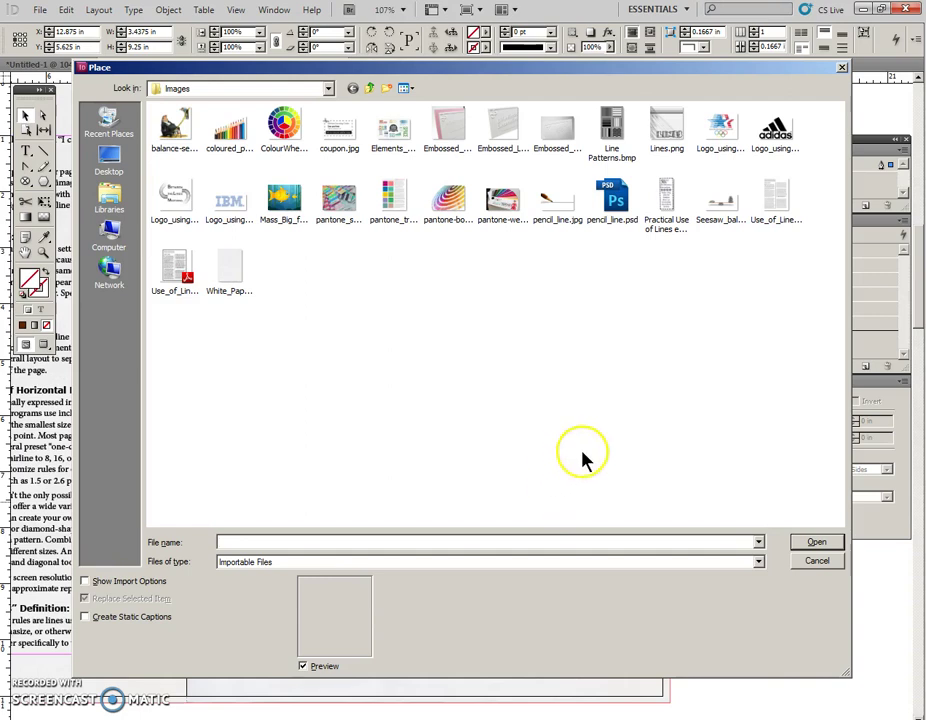
Step: Place Logo_using_Lines.jpg in a frame below the Logo Design text
left_click(722, 130)
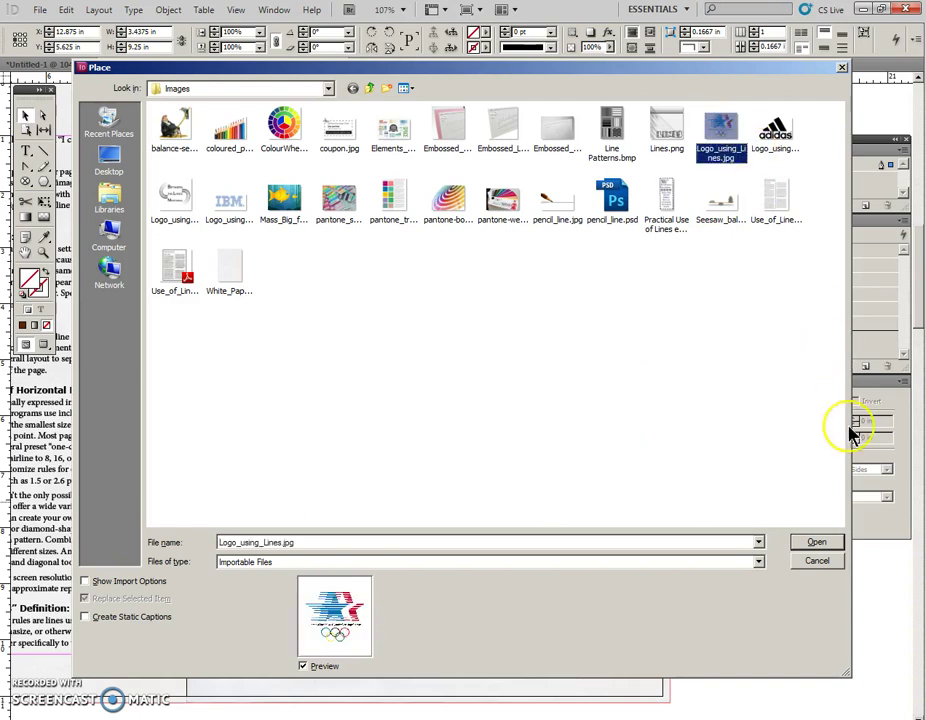
left_click(806, 546)
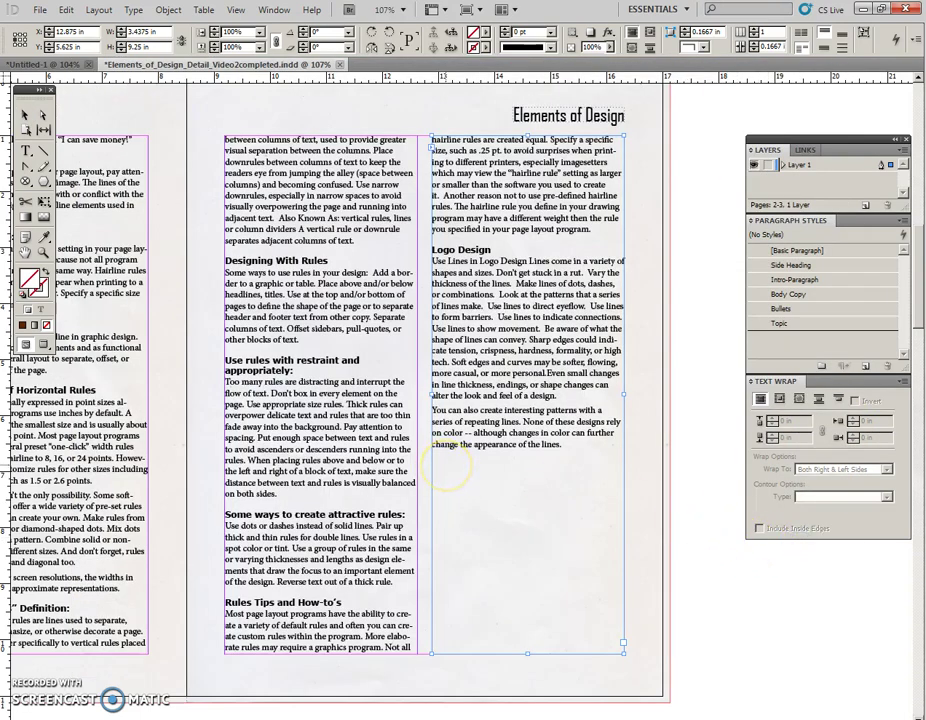
left_click_drag(445, 465, 607, 570)
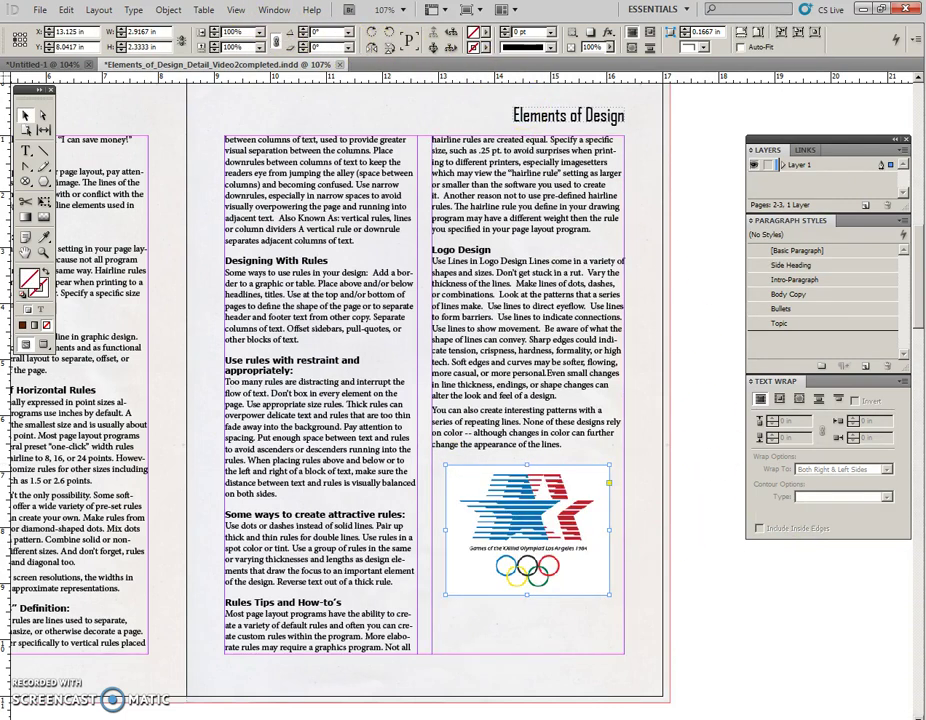
Step: Add a drop shadow and a 1 pt stroke to the Olympic logo, then deselect it
left_click(168, 10)
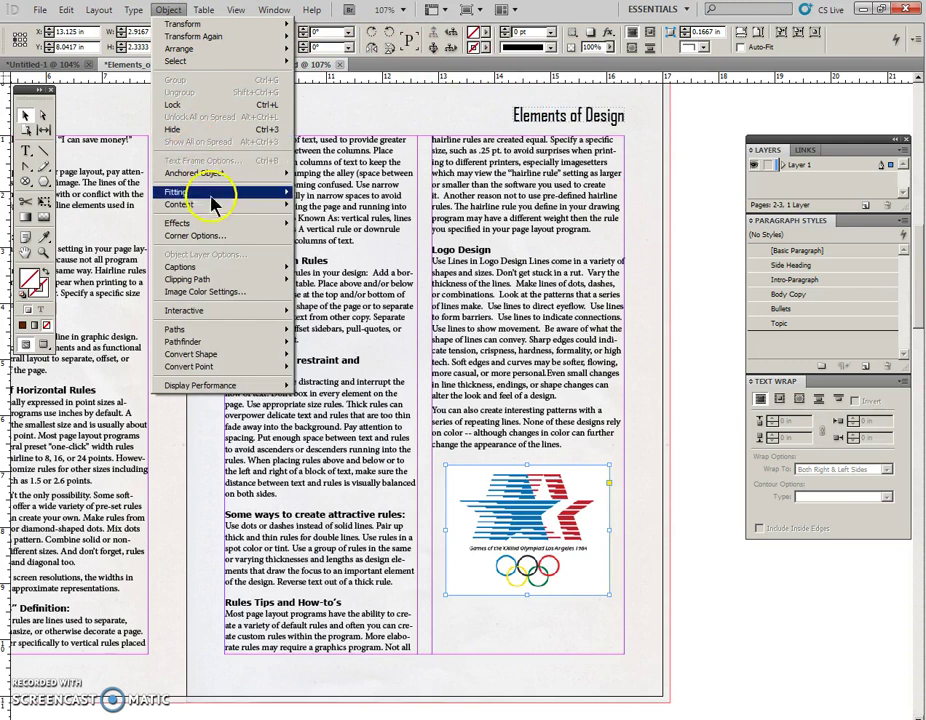
mouse_move(220, 228)
left_click(335, 241)
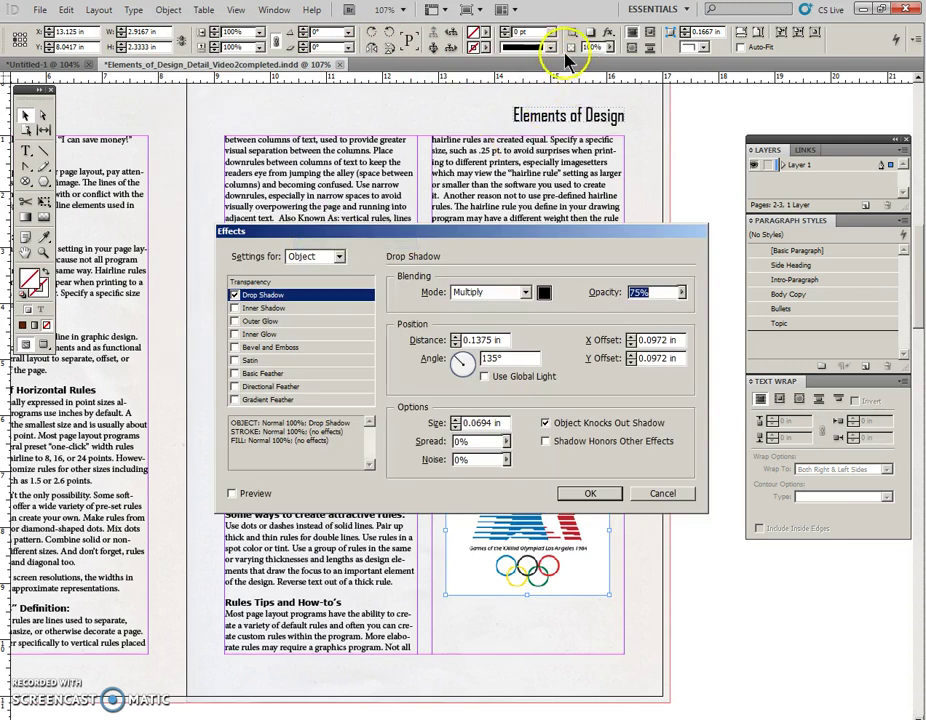
left_click(591, 494)
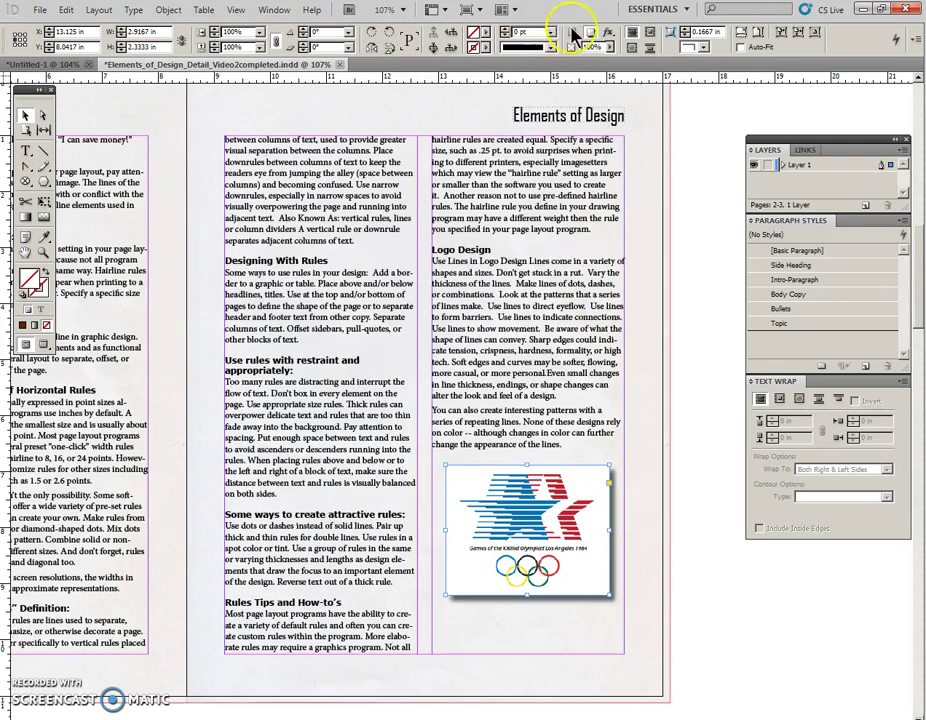
left_click(551, 33)
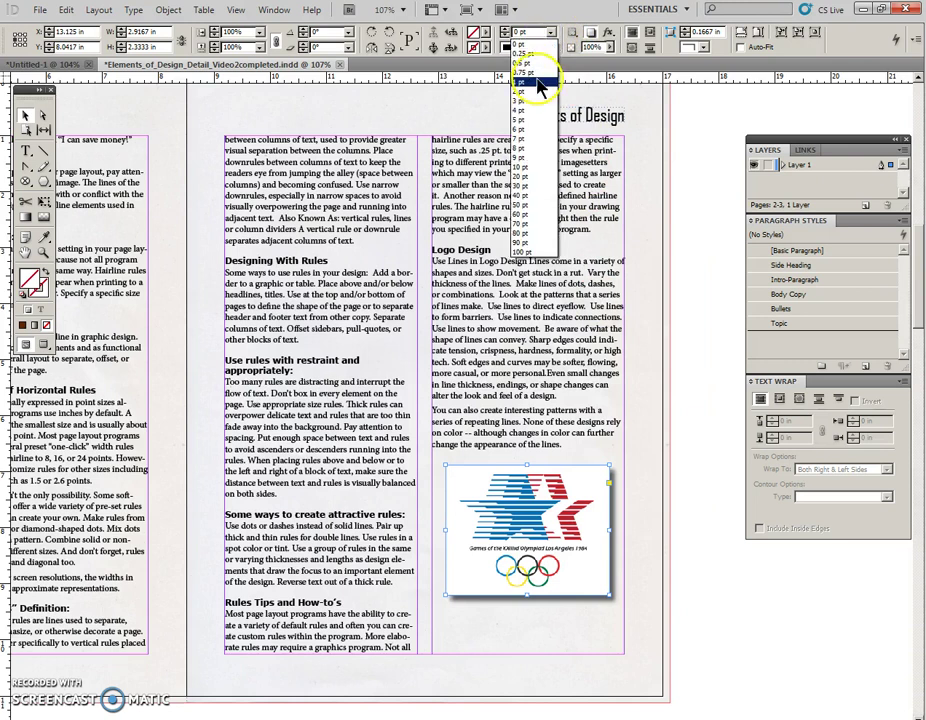
left_click(540, 84)
left_click(700, 209)
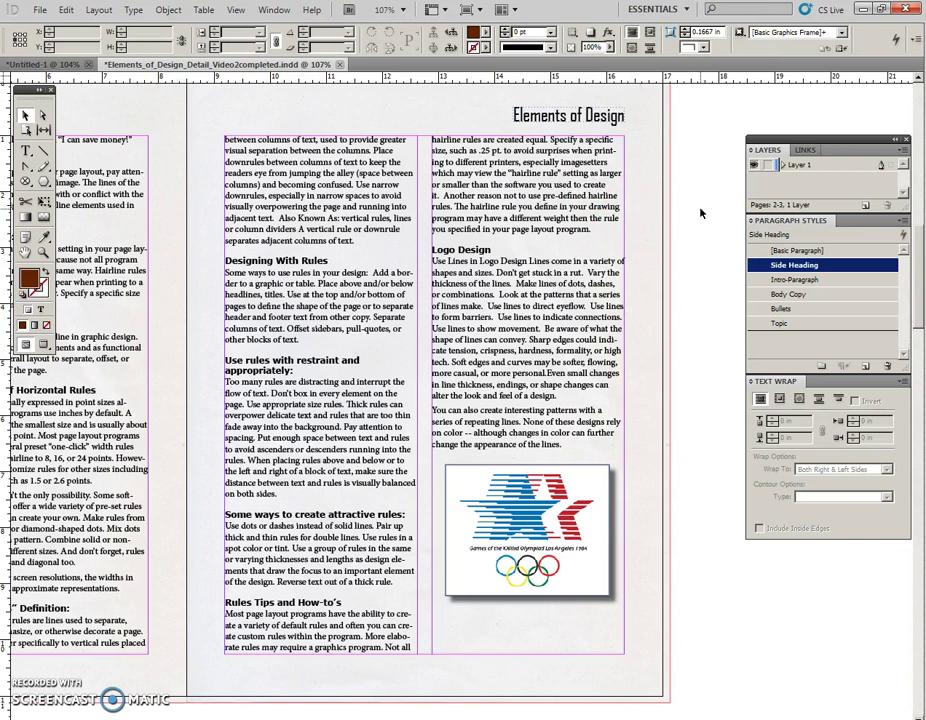